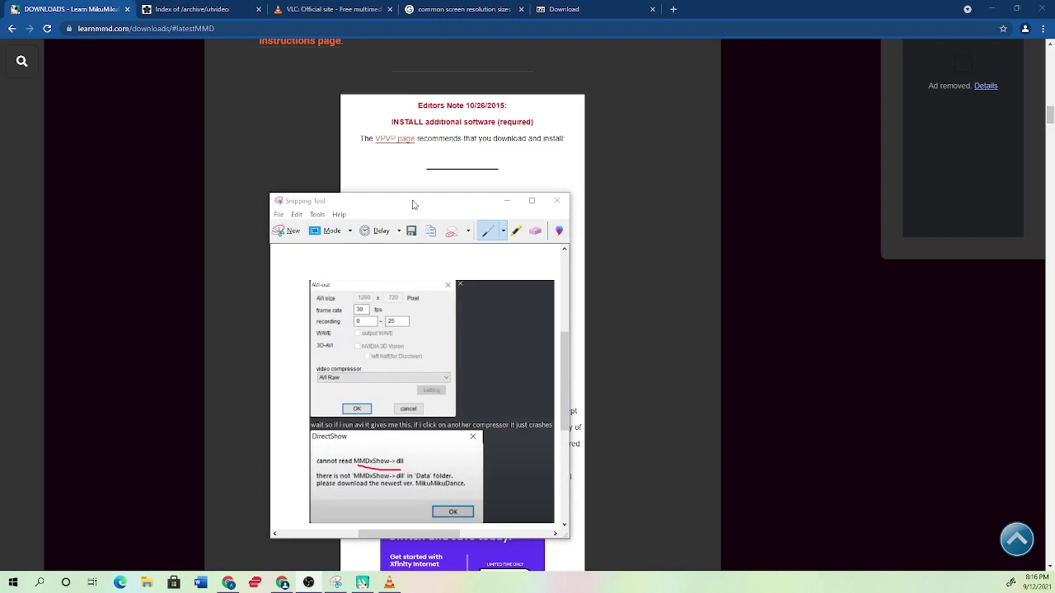
# Step: Minimize the Snipping Tool screenshot and bring LearnMMD's Download MMD 9.32 section into view
pyautogui.click(510, 202)
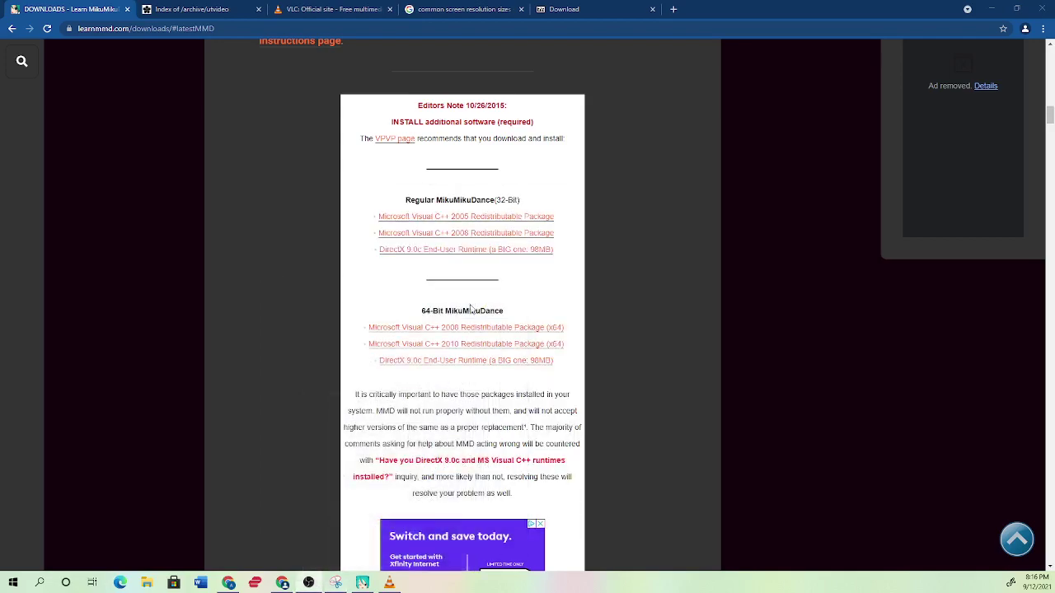
pyautogui.scroll(8, 470, 300)
pyautogui.scroll(-1, 472, 306)
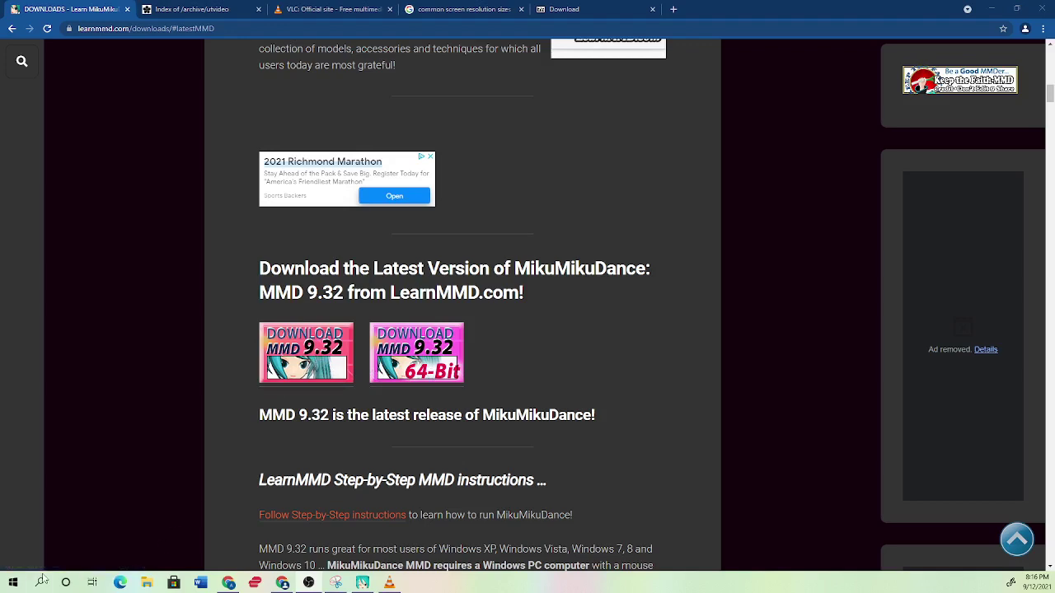
pyautogui.click(39, 583)
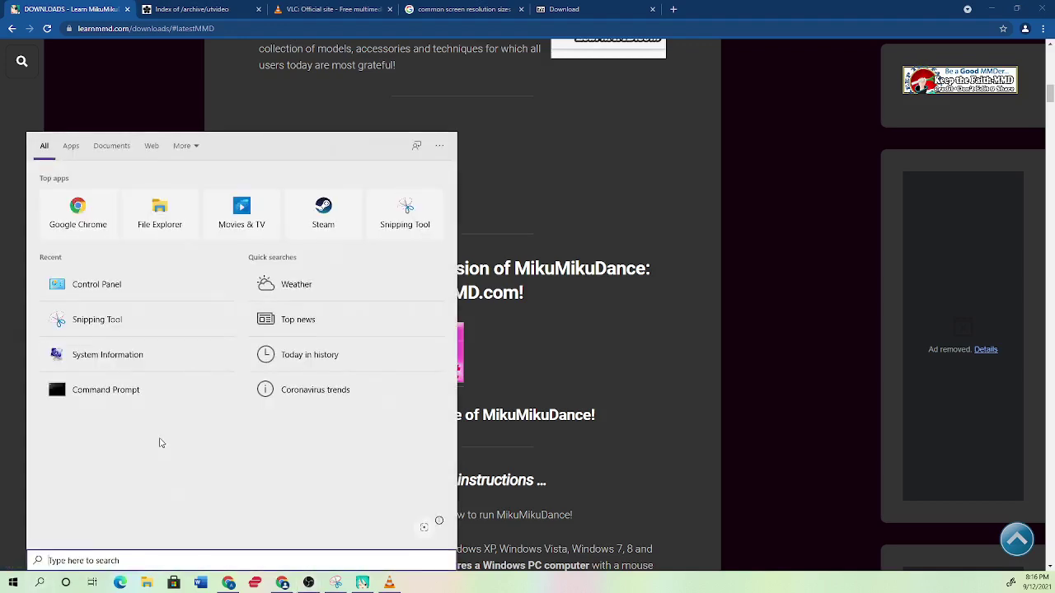
pyautogui.click(124, 290)
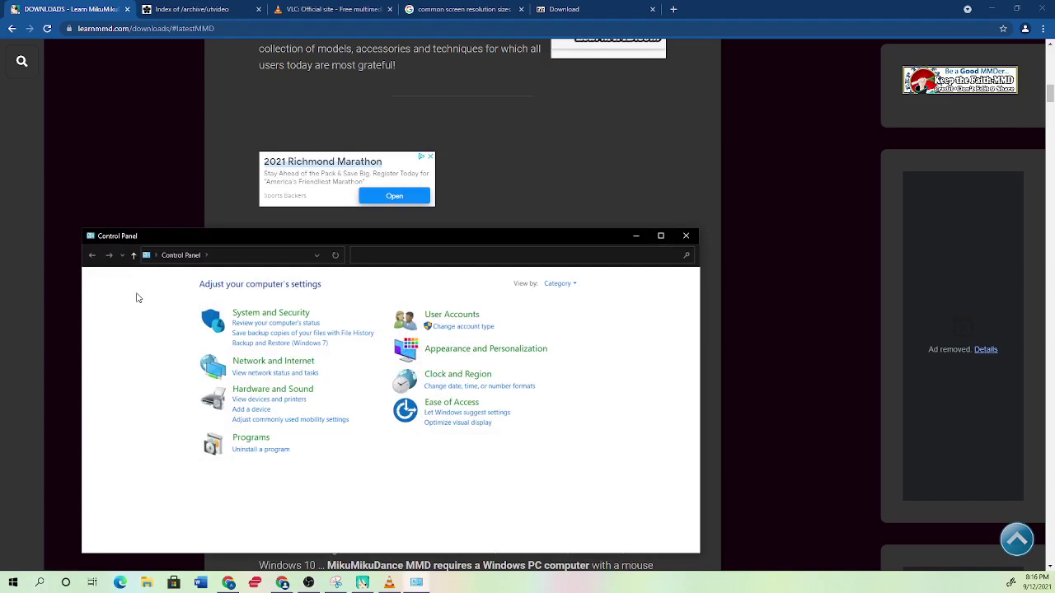
pyautogui.click(257, 313)
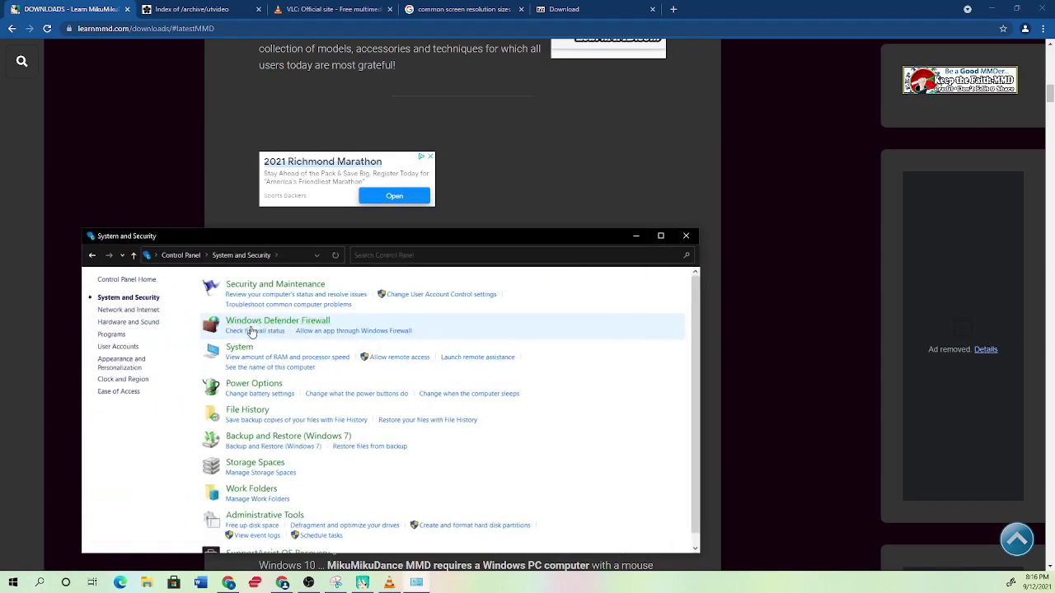
pyautogui.click(239, 348)
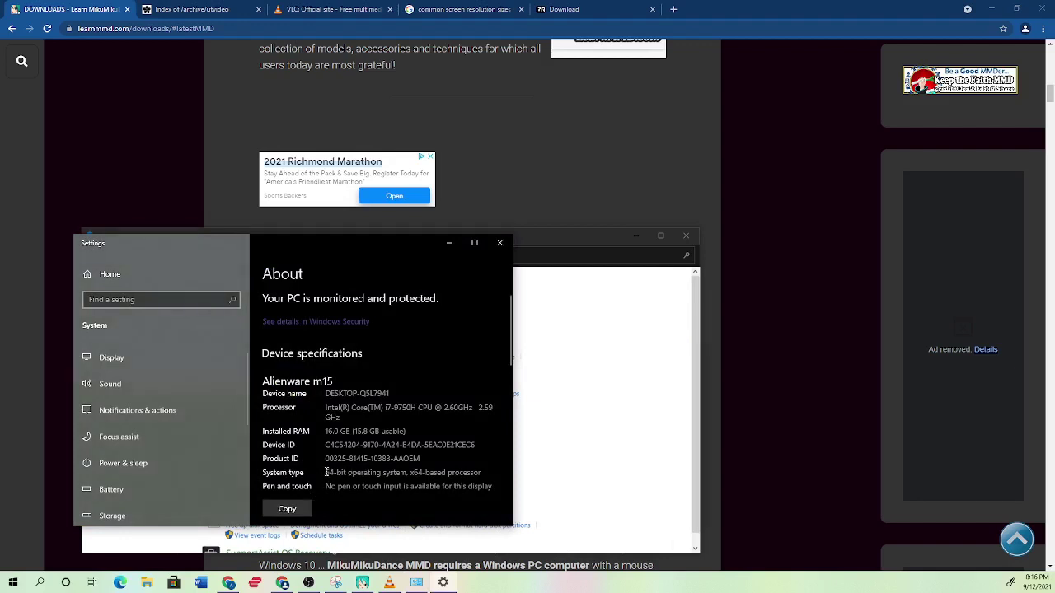
pyautogui.moveTo(325, 472); pyautogui.dragTo(446, 473)
pyautogui.click(500, 243)
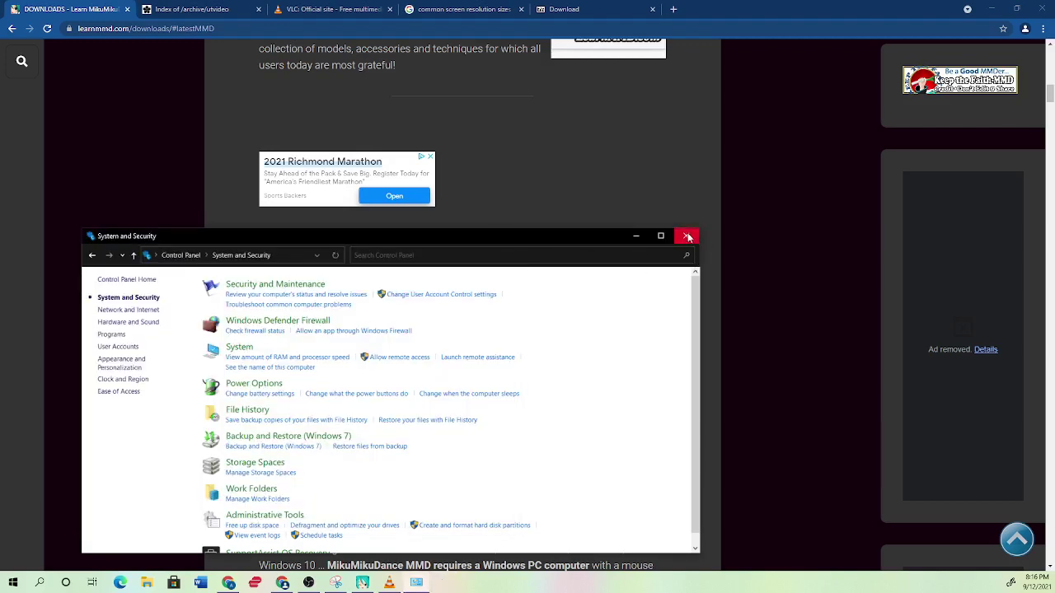
pyautogui.click(688, 238)
pyautogui.scroll(-2, 449, 366)
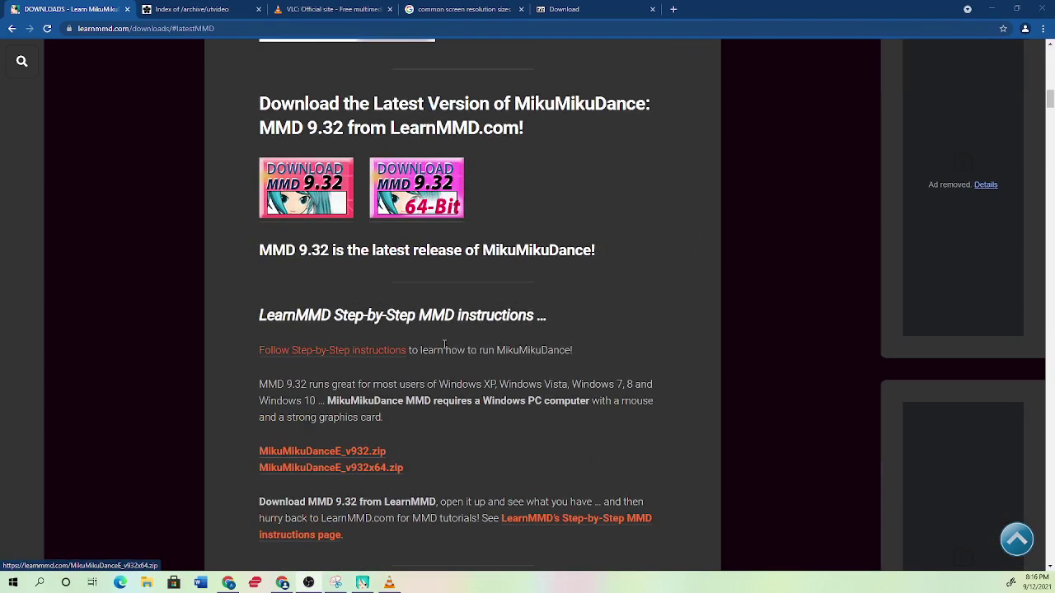
# Step: Show Downloads in File Explorer and check the MikuMikuDanceE_v932x64 zip's 7-Zip options without extracting
pyautogui.click(147, 581)
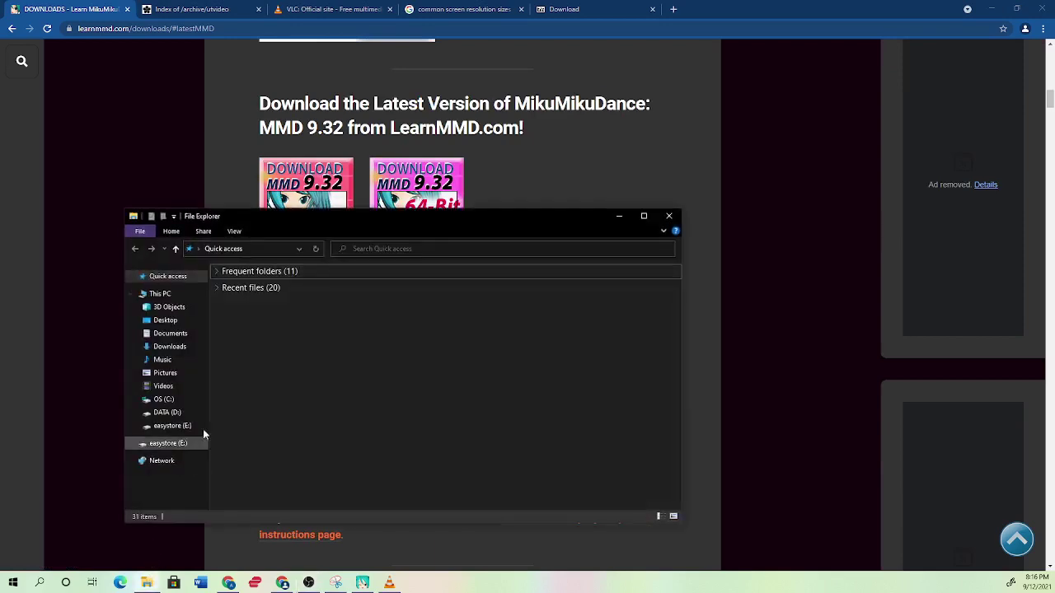
pyautogui.click(179, 347)
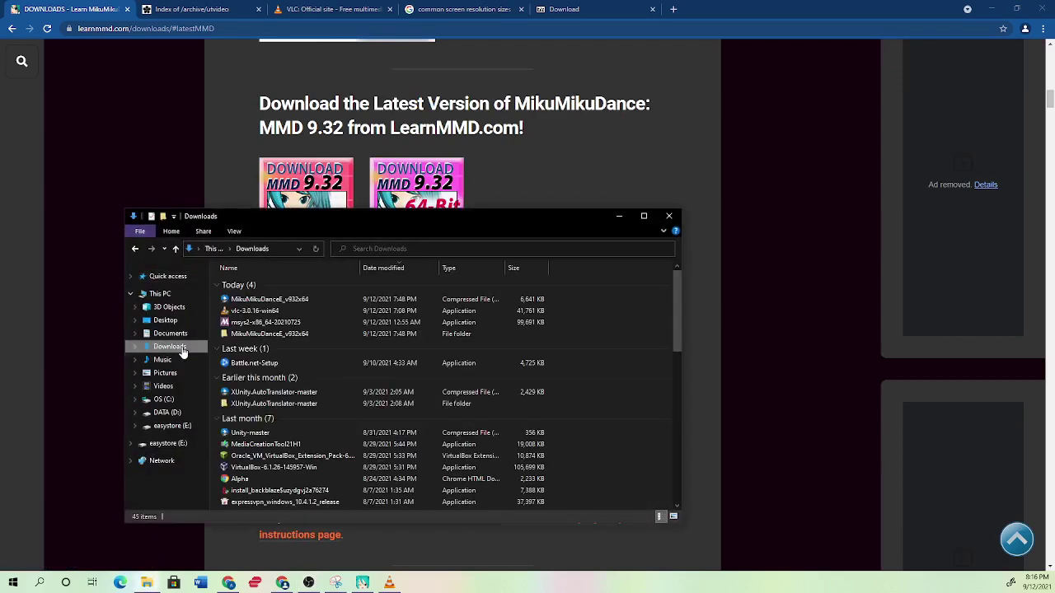
pyautogui.click(274, 301)
pyautogui.rightClick(275, 300)
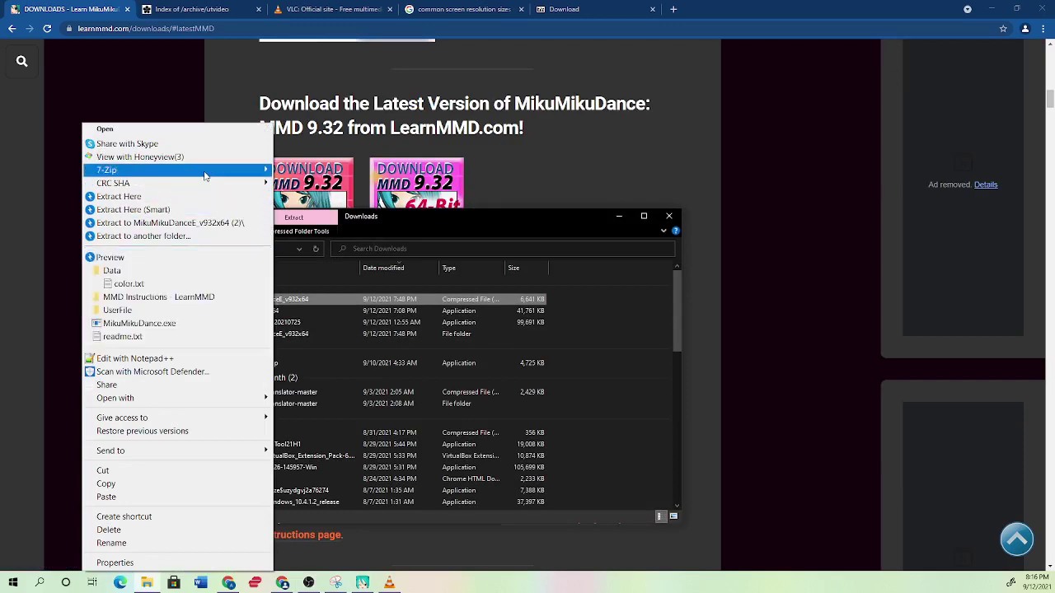
pyautogui.moveTo(205, 175)
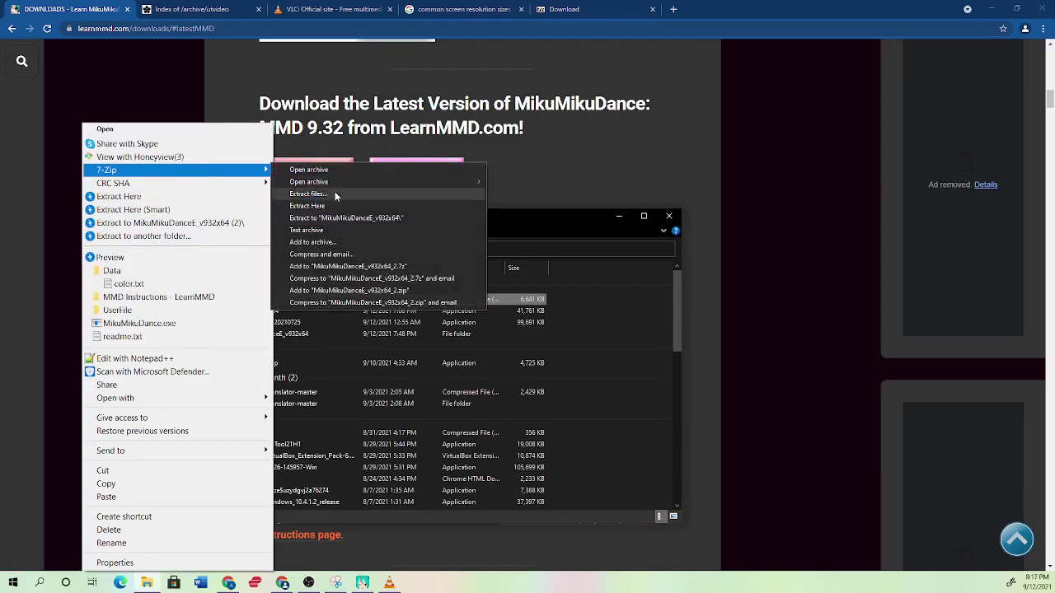
pyautogui.click(635, 308)
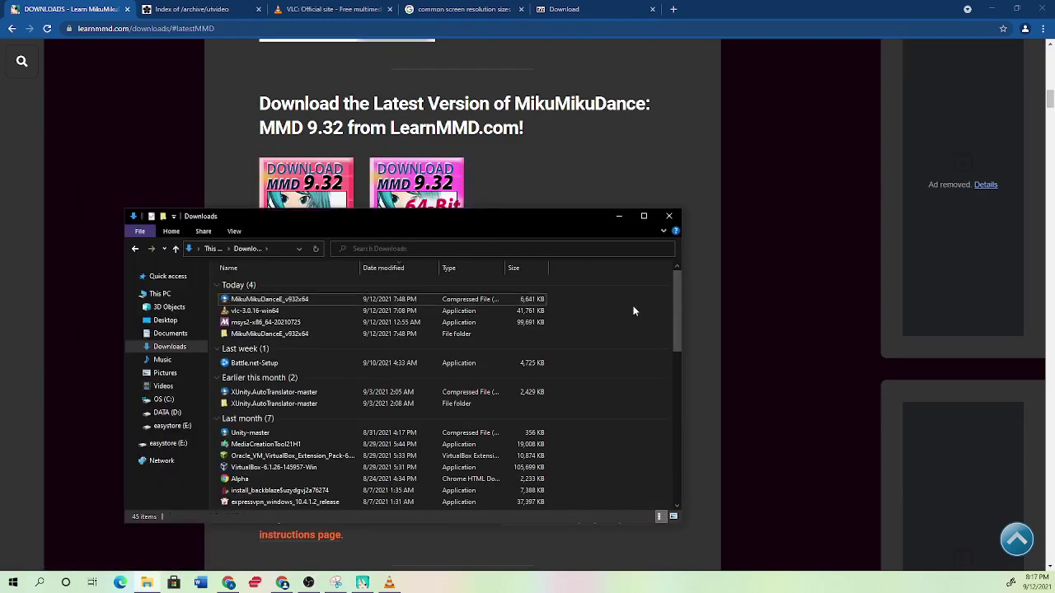
# Step: Review the 64-bit and 32-bit 7-Zip download rows, then return to LearnMMD's required-software note
pyautogui.click(558, 17)
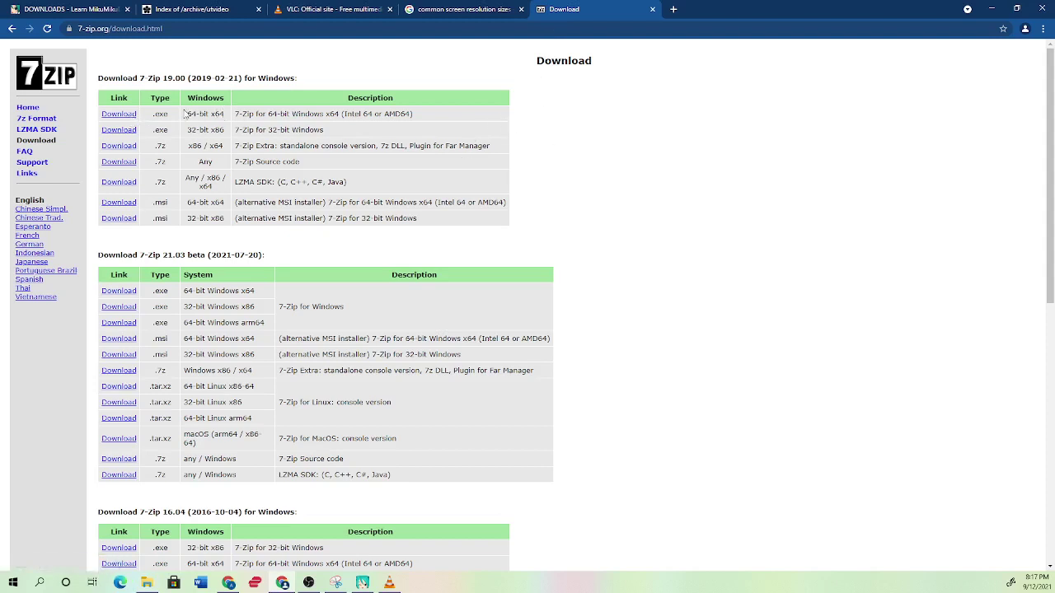
pyautogui.moveTo(282, 113); pyautogui.dragTo(133, 115)
pyautogui.moveTo(289, 129); pyautogui.dragTo(206, 130)
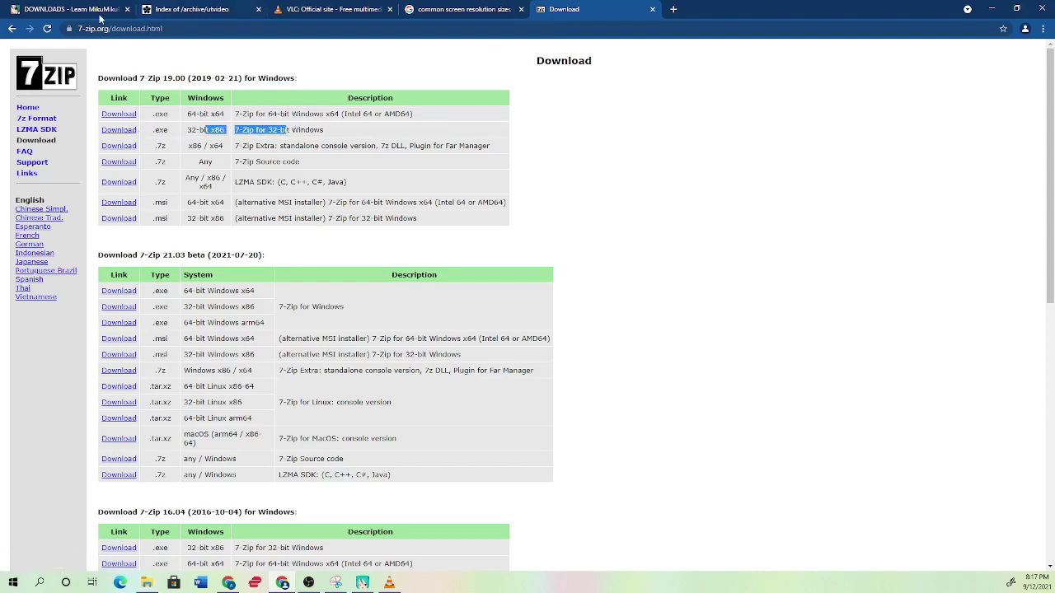
pyautogui.click(70, 13)
pyautogui.scroll(-5, 279, 268)
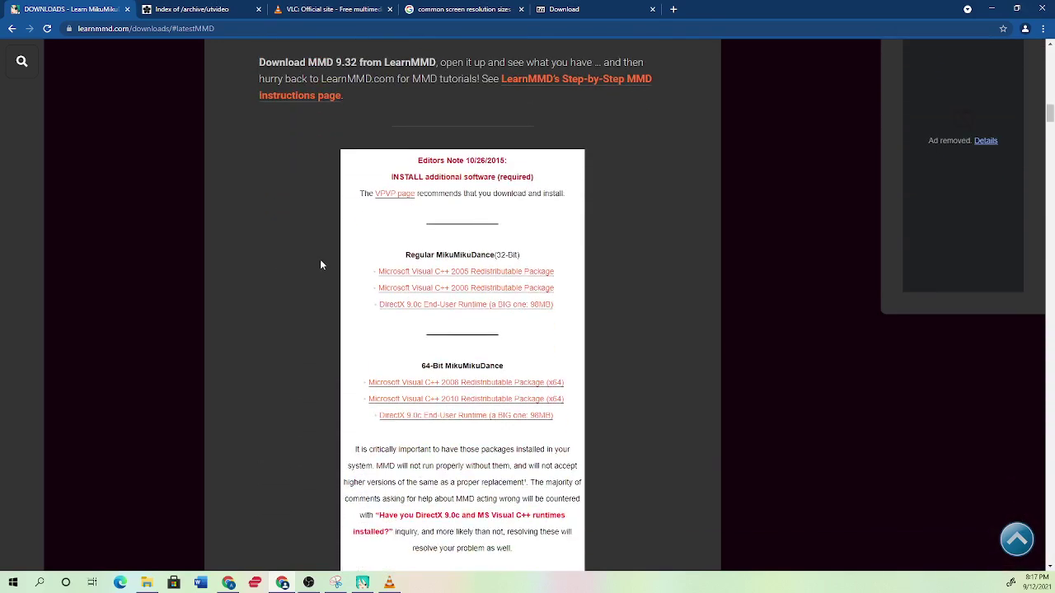
pyautogui.scroll(-1, 322, 258)
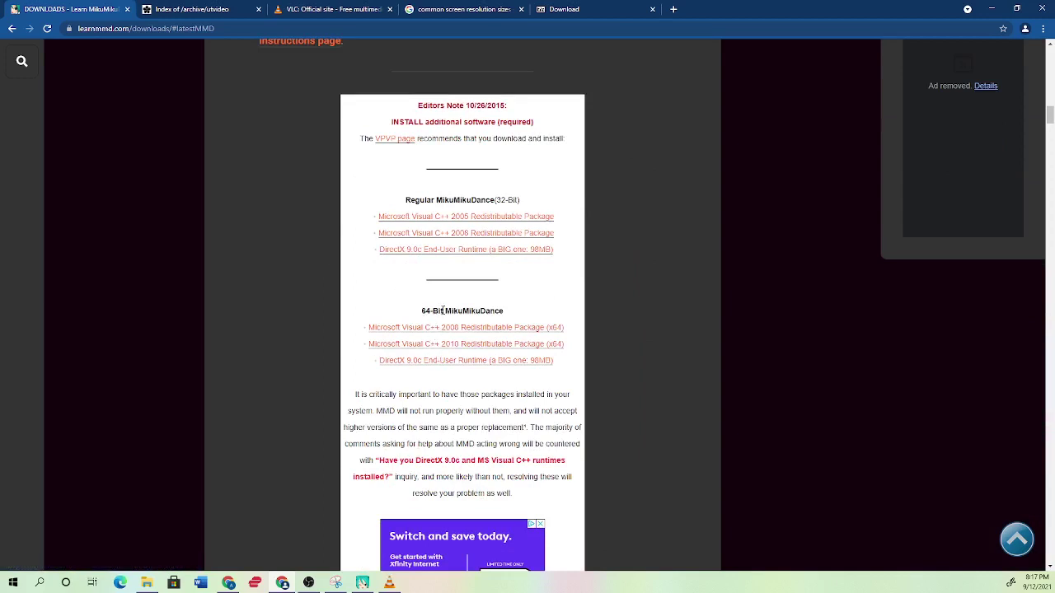
pyautogui.moveTo(422, 311); pyautogui.dragTo(469, 311)
pyautogui.click(476, 315)
pyautogui.moveTo(368, 394); pyautogui.dragTo(430, 393)
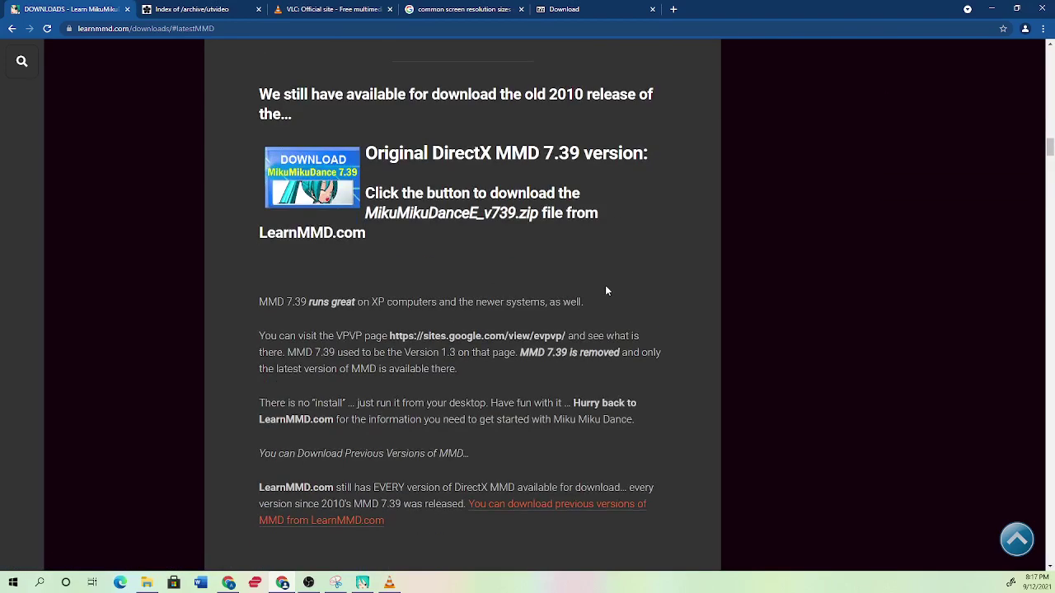
pyautogui.scroll(-12, 617, 282)
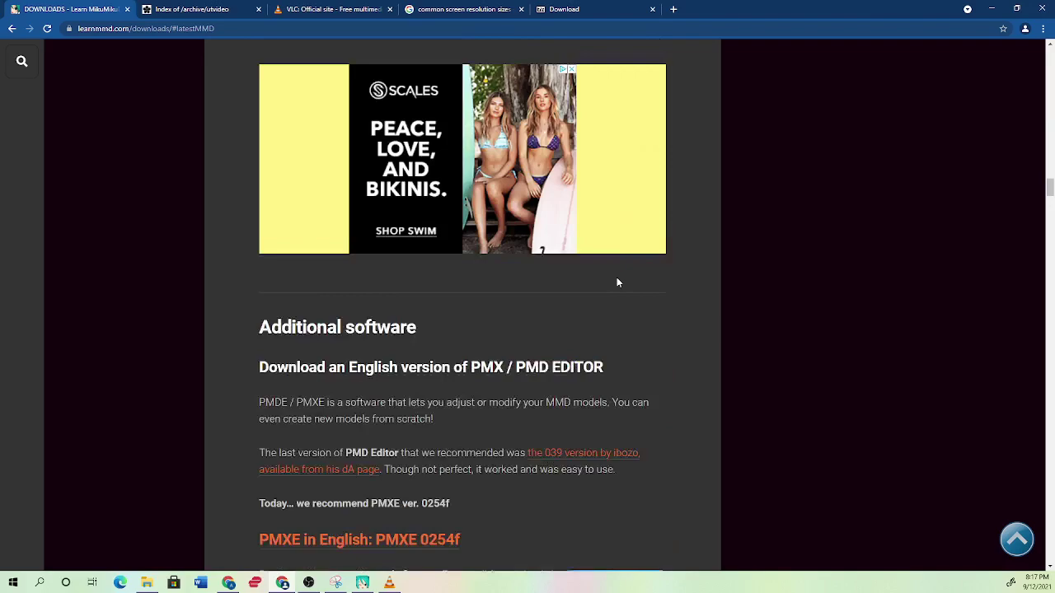
pyautogui.scroll(-2, 616, 282)
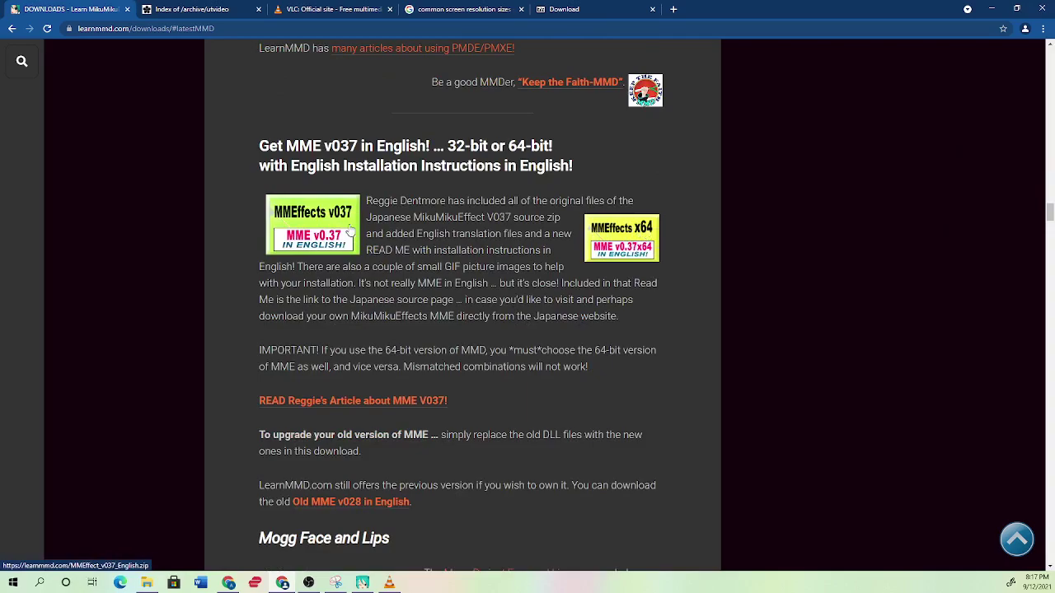
pyautogui.scroll(1, 647, 243)
pyautogui.scroll(15, 626, 288)
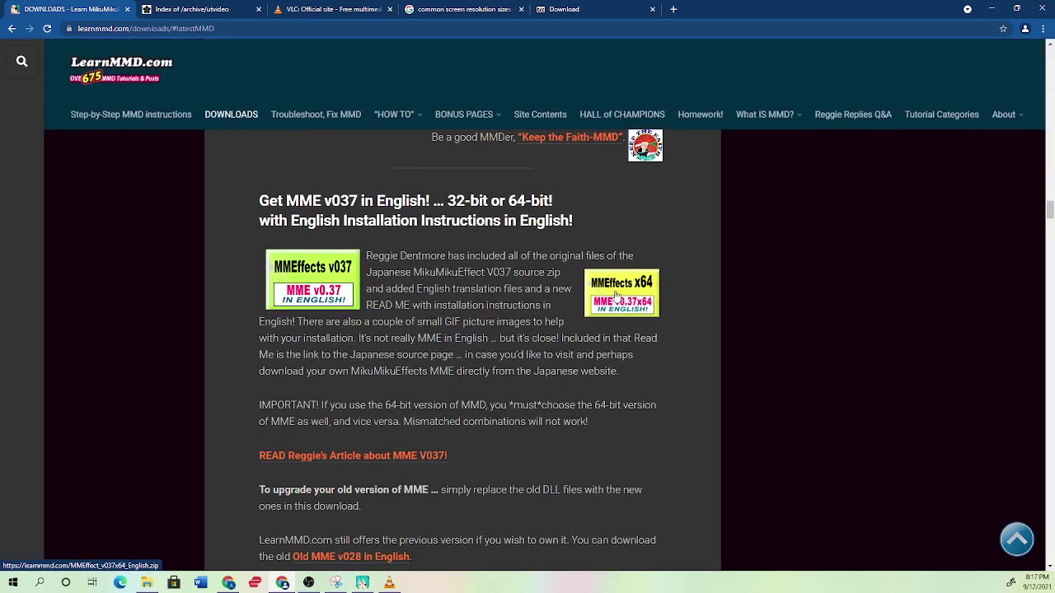
pyautogui.scroll(15, 614, 290)
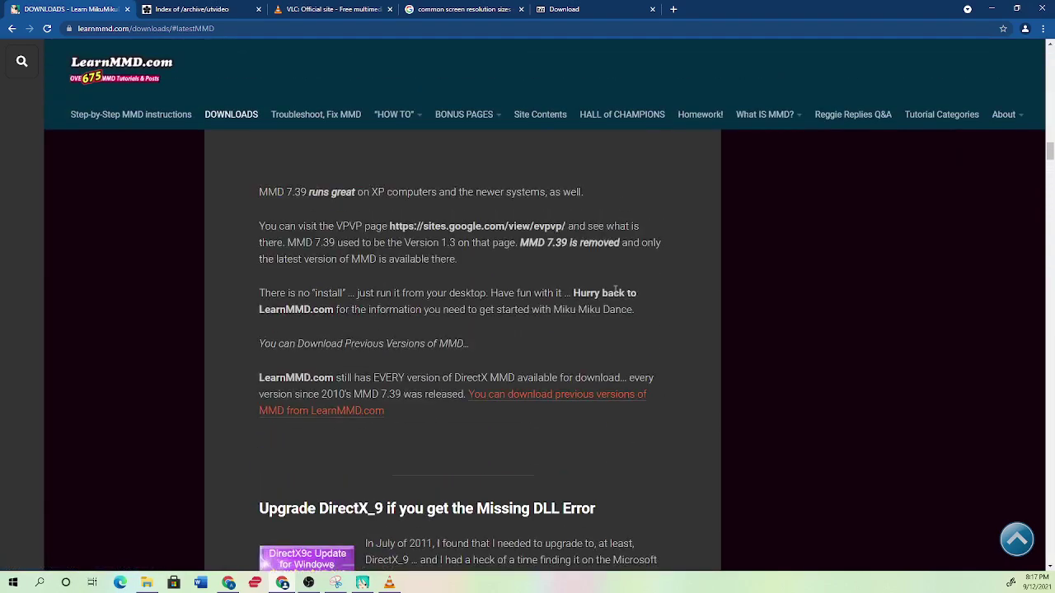
pyautogui.scroll(3, 610, 282)
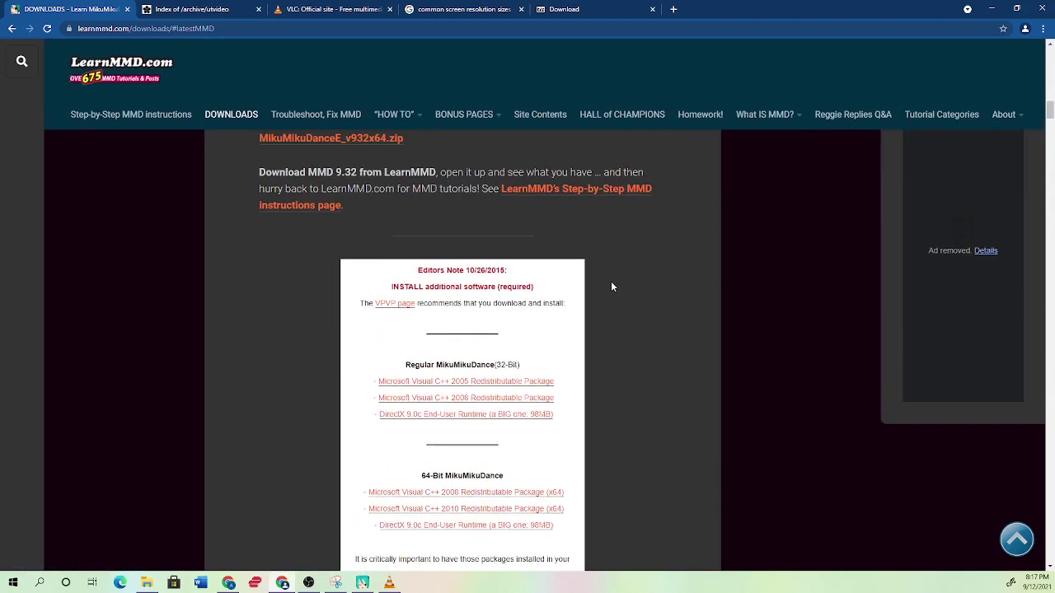
pyautogui.scroll(-3, 611, 281)
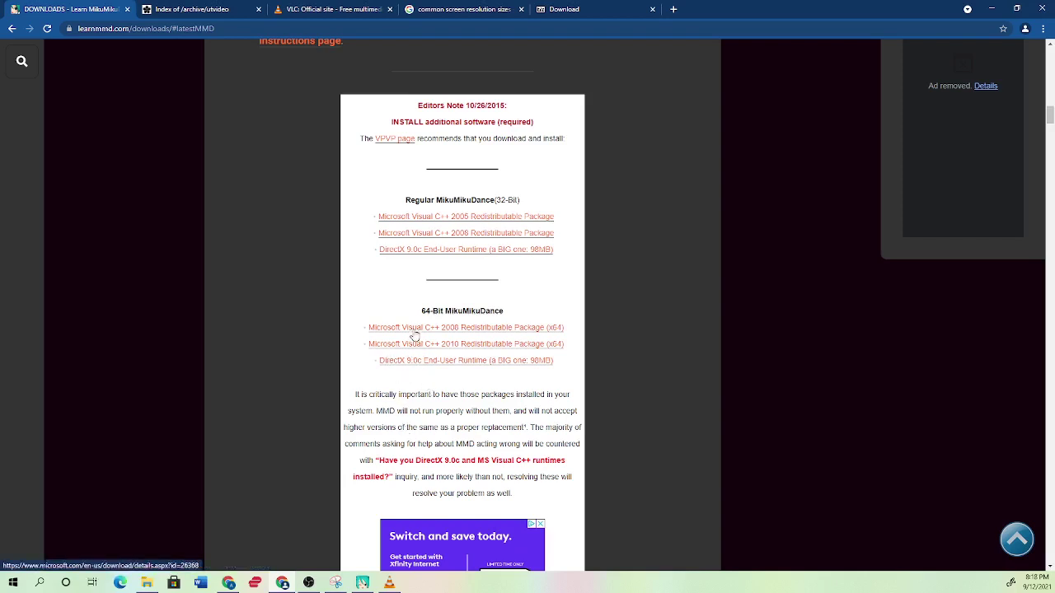
# Step: Download the x64 Visual C++ 2008 package, choosing all three redistributable files
pyautogui.click(415, 334)
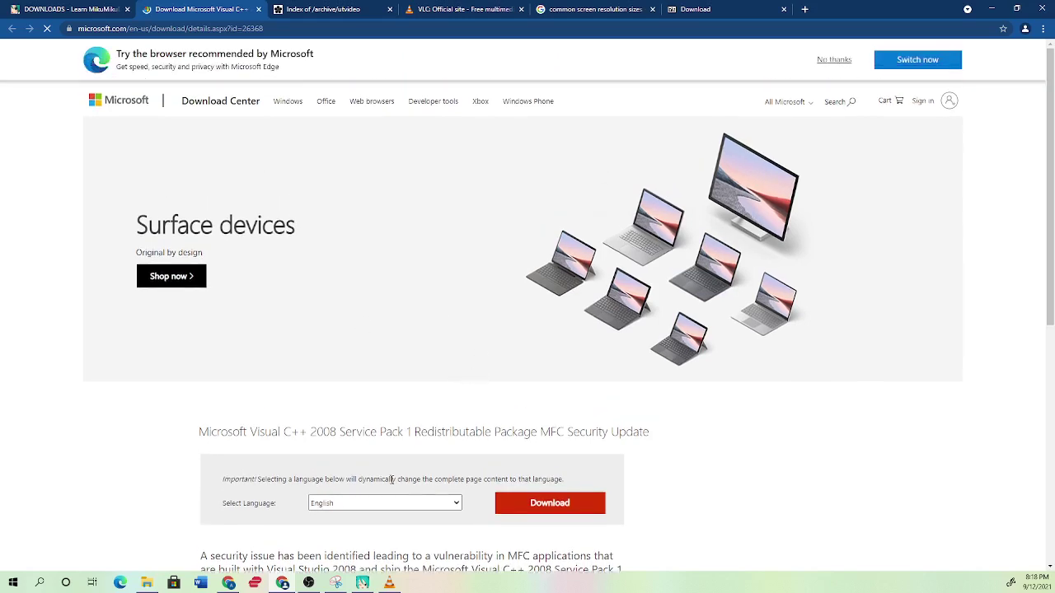
pyautogui.click(549, 505)
pyautogui.click(210, 224)
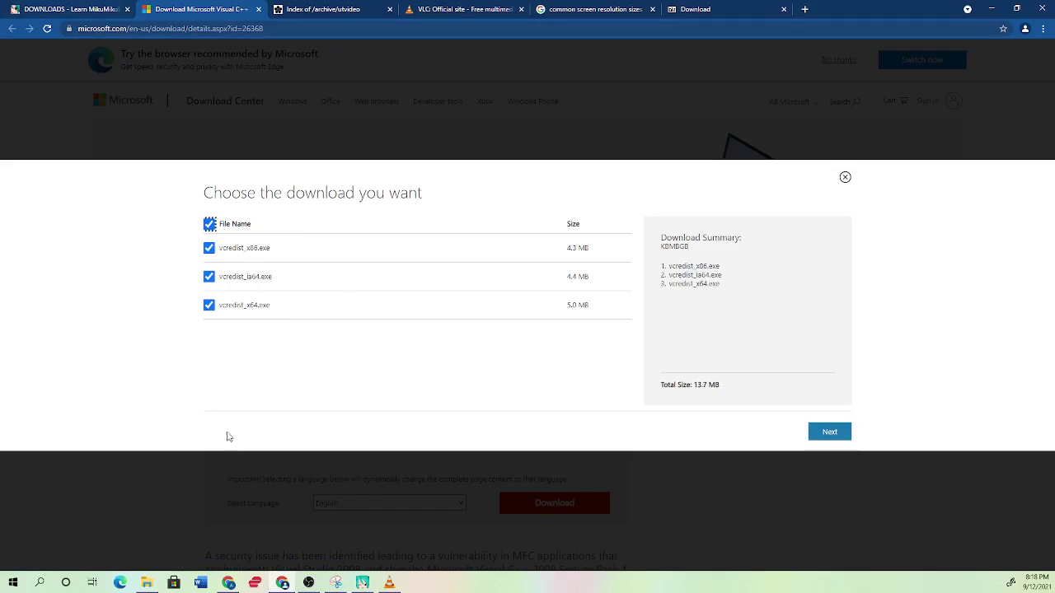
# Step: Select directx_Jun2010_redist, vcredist_IA64, vcredist_x64 and vcredist_x86 in Downloads, then return to LearnMMD
pyautogui.click(147, 583)
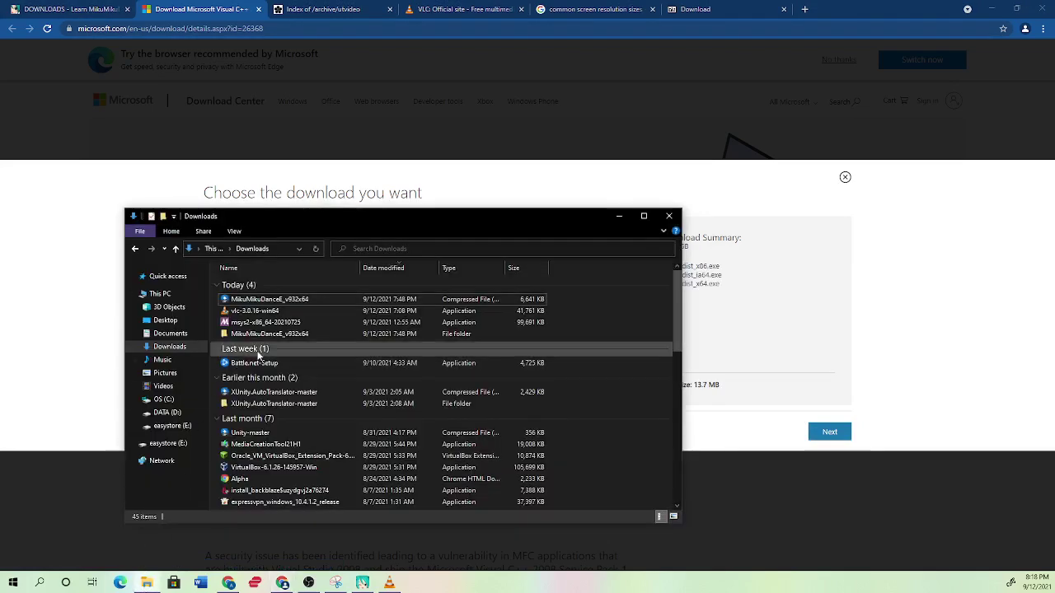
pyautogui.scroll(-2, 258, 356)
pyautogui.scroll(-3, 258, 356)
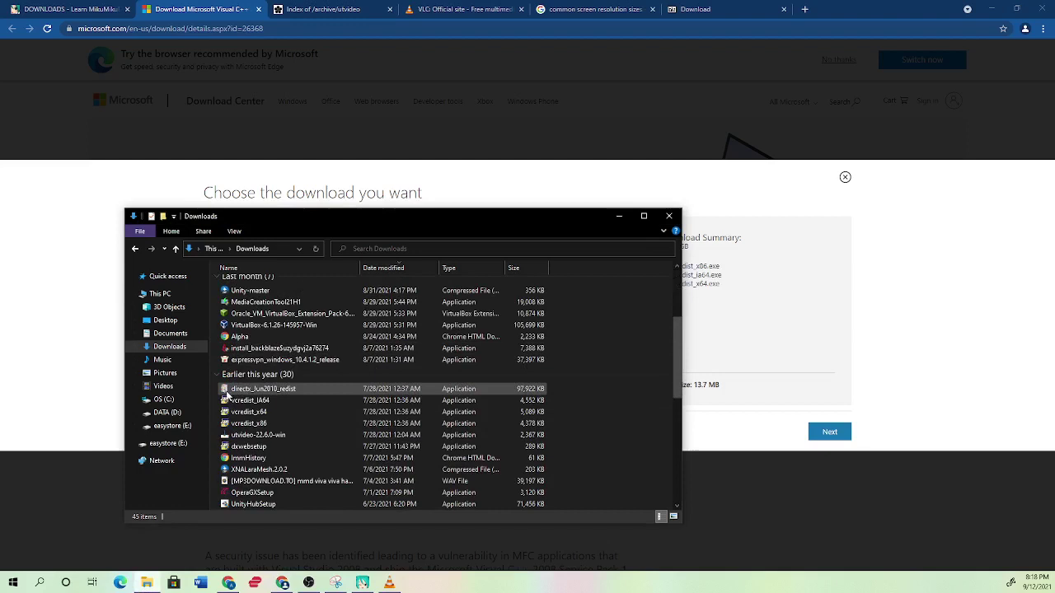
pyautogui.click(219, 389)
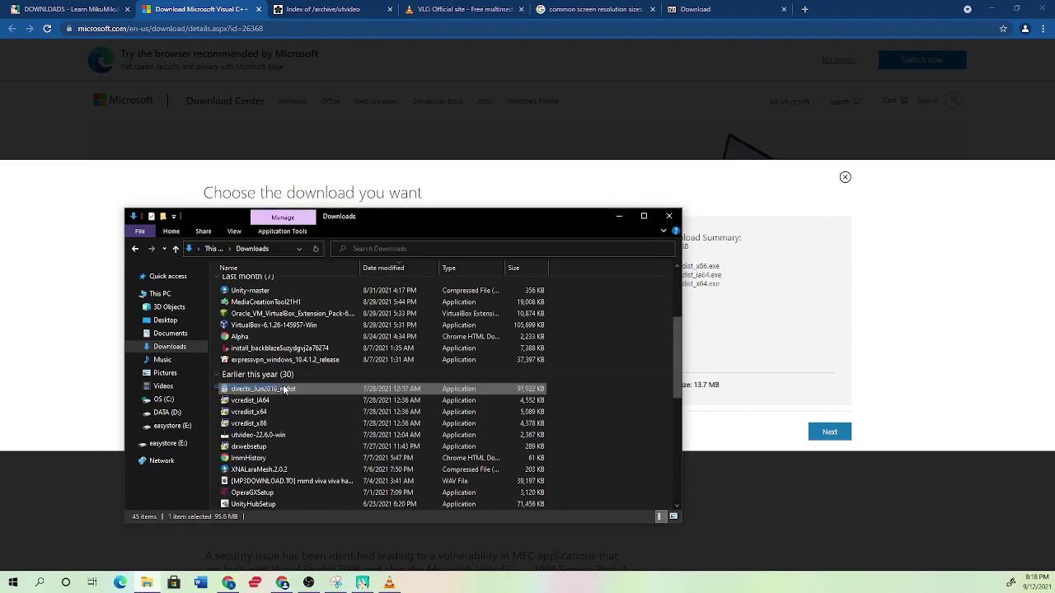
pyautogui.keyDown('shift'); pyautogui.click(286, 400); pyautogui.keyUp('shift')
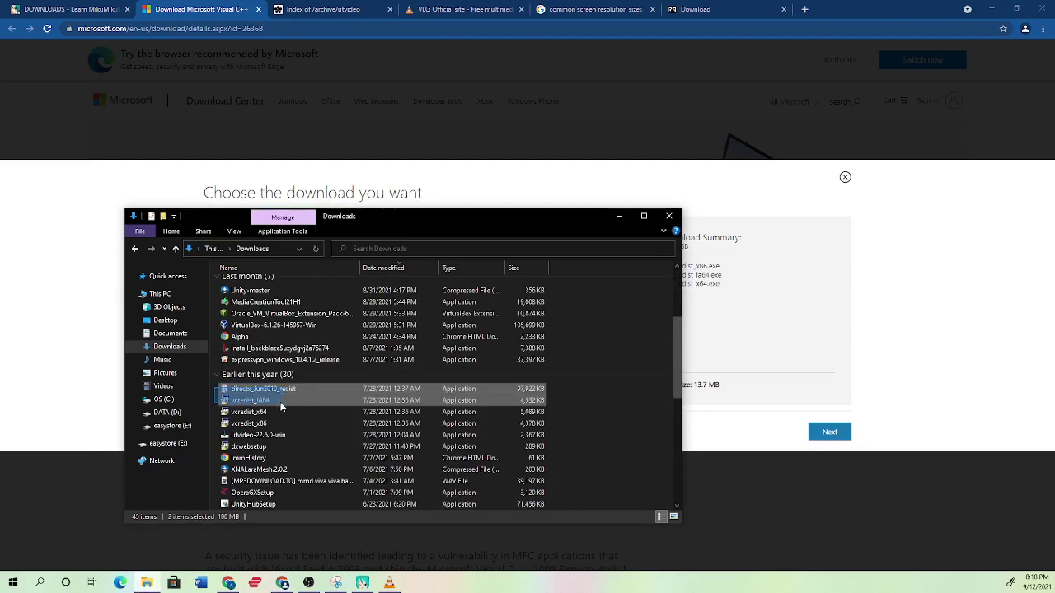
pyautogui.keyDown('shift'); pyautogui.click(287, 411); pyautogui.keyUp('shift')
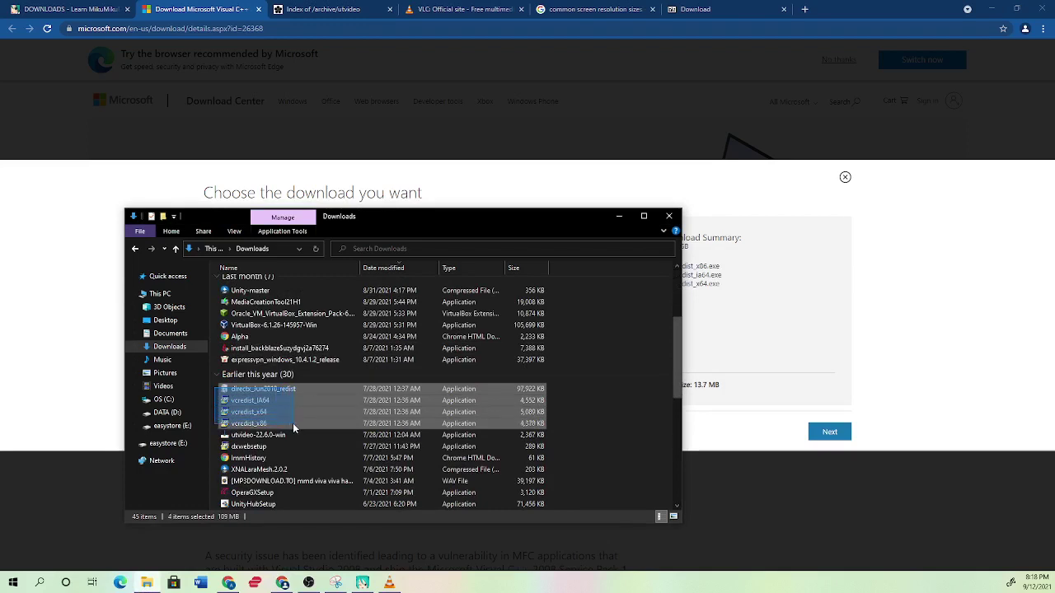
pyautogui.keyDown('shift'); pyautogui.click(292, 423); pyautogui.keyUp('shift')
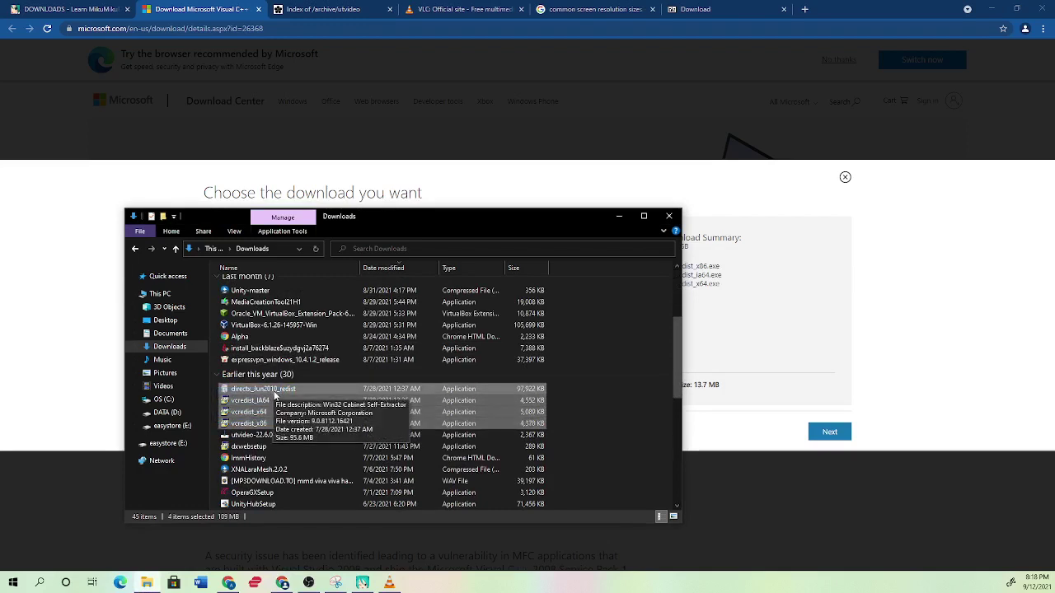
pyautogui.scroll(3, 330, 350)
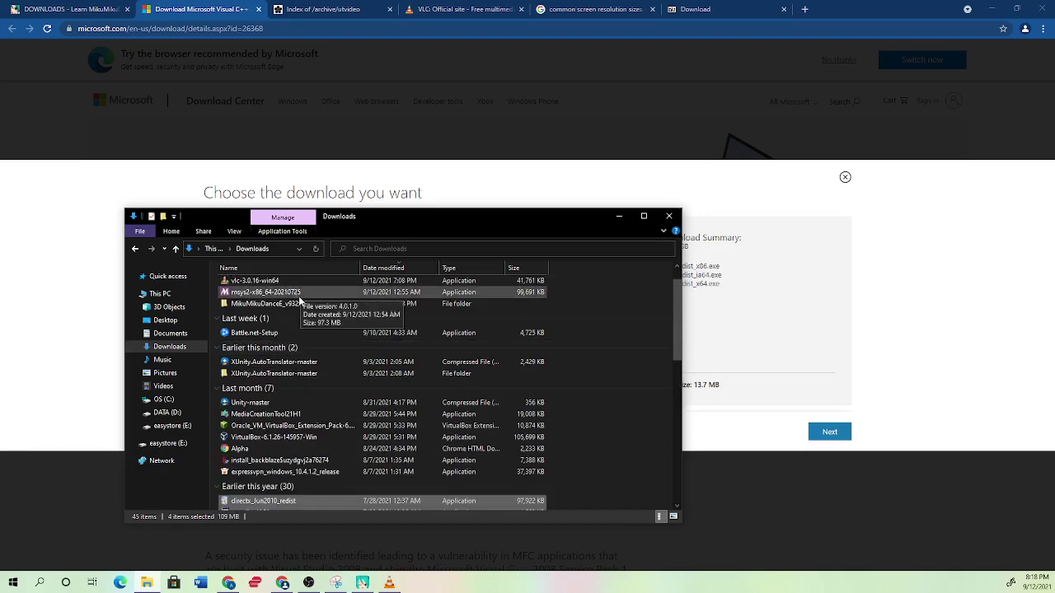
pyautogui.scroll(1, 302, 302)
pyautogui.scroll(-3, 307, 421)
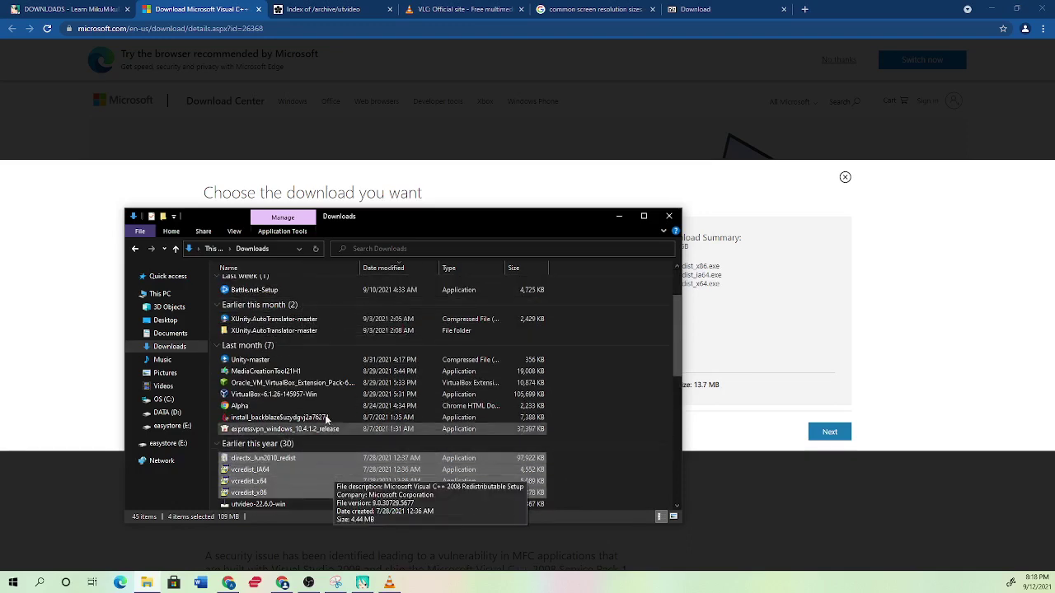
pyautogui.click(98, 9)
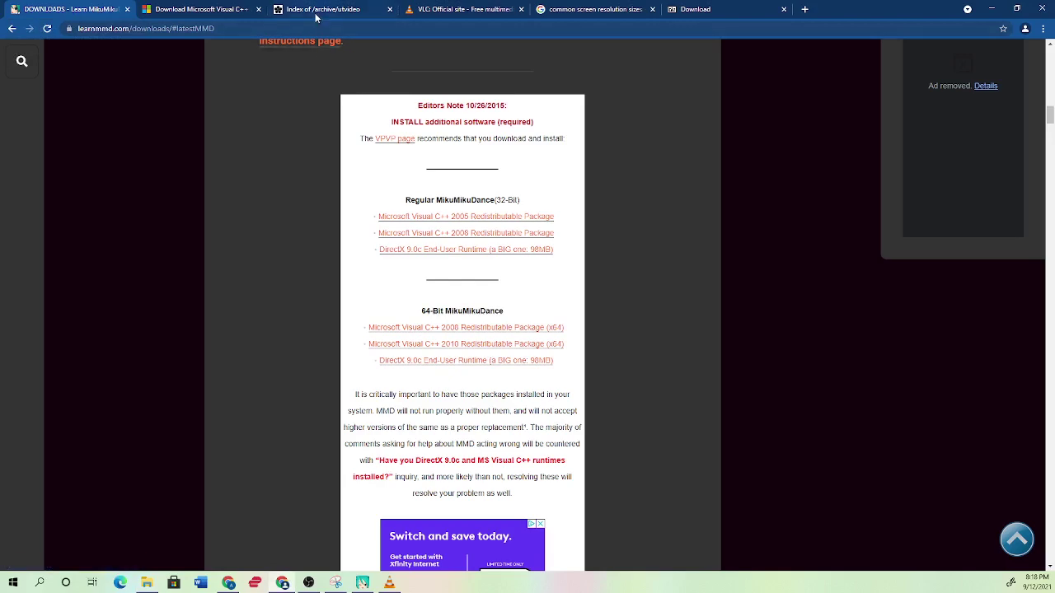
# Step: Review the utvideo archive listing, pick out utvideo-22.6.0-win in Downloads, then go to VideoLAN's site
pyautogui.click(316, 18)
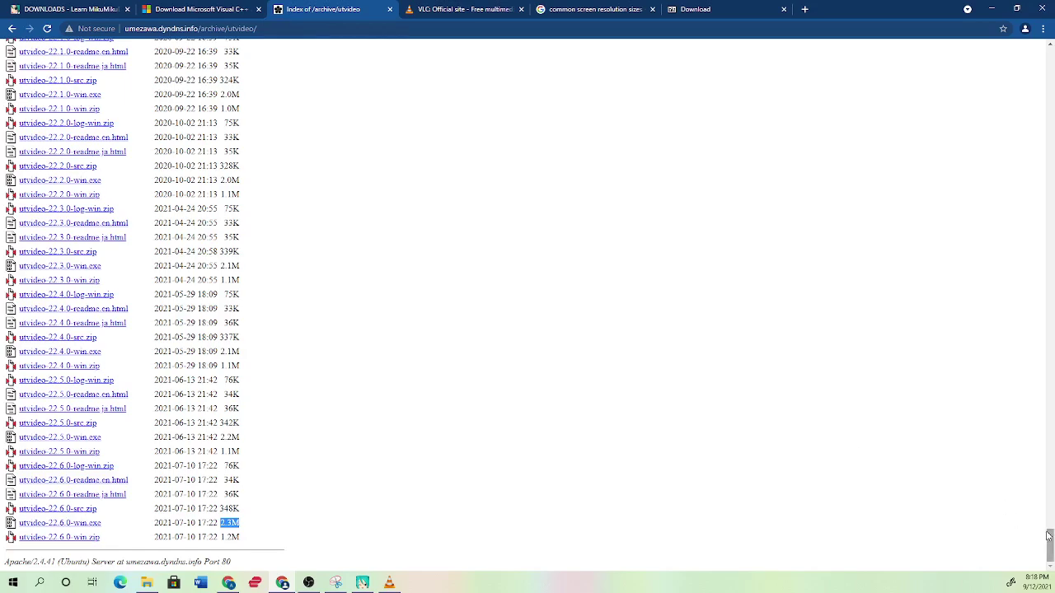
pyautogui.moveTo(1049, 540); pyautogui.dragTo(1027, 532)
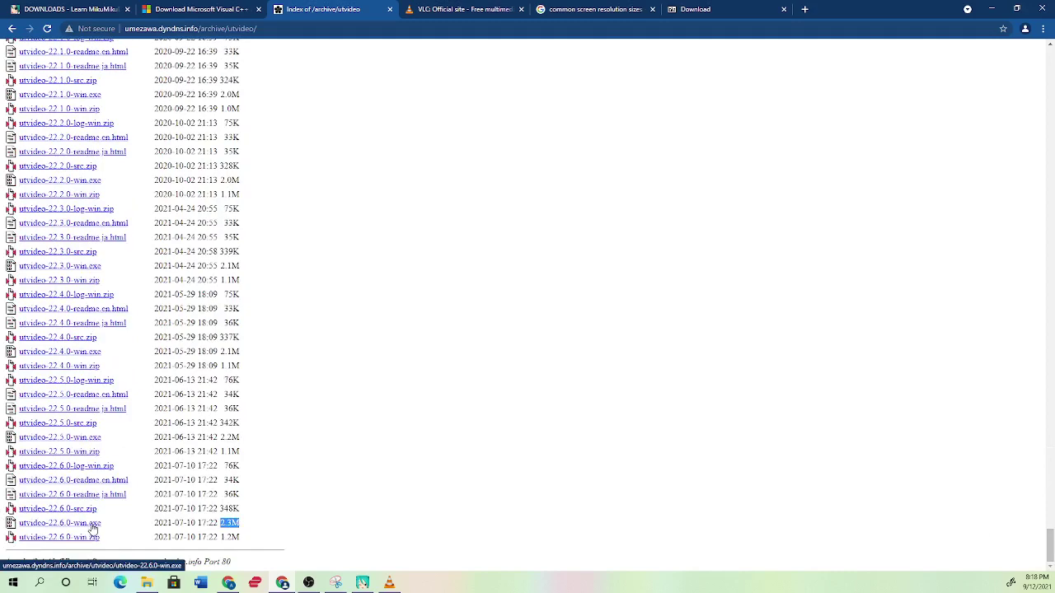
pyautogui.click(146, 582)
pyautogui.scroll(-1, 313, 482)
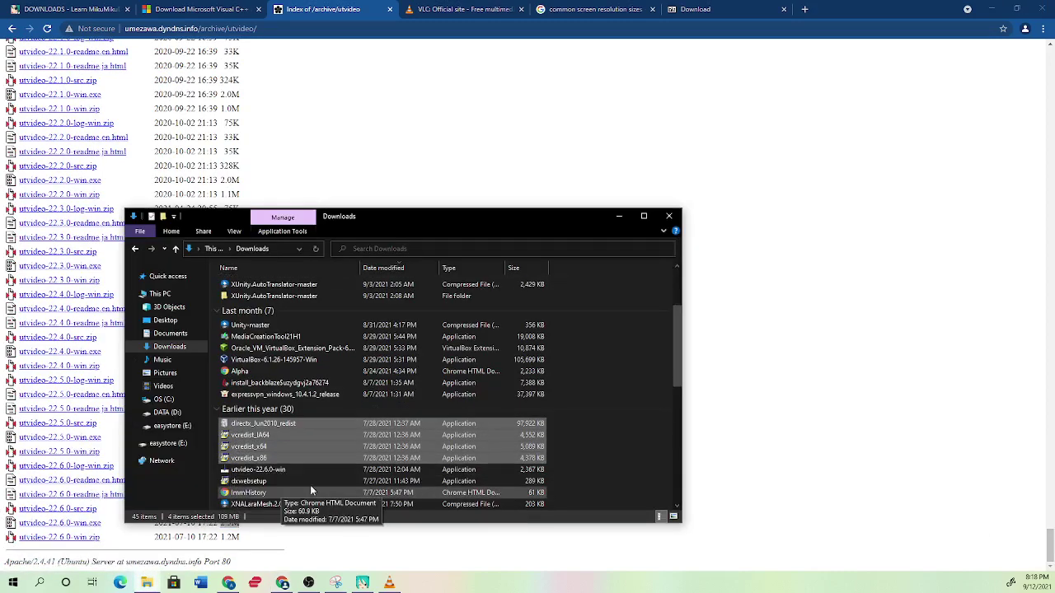
pyautogui.click(321, 461)
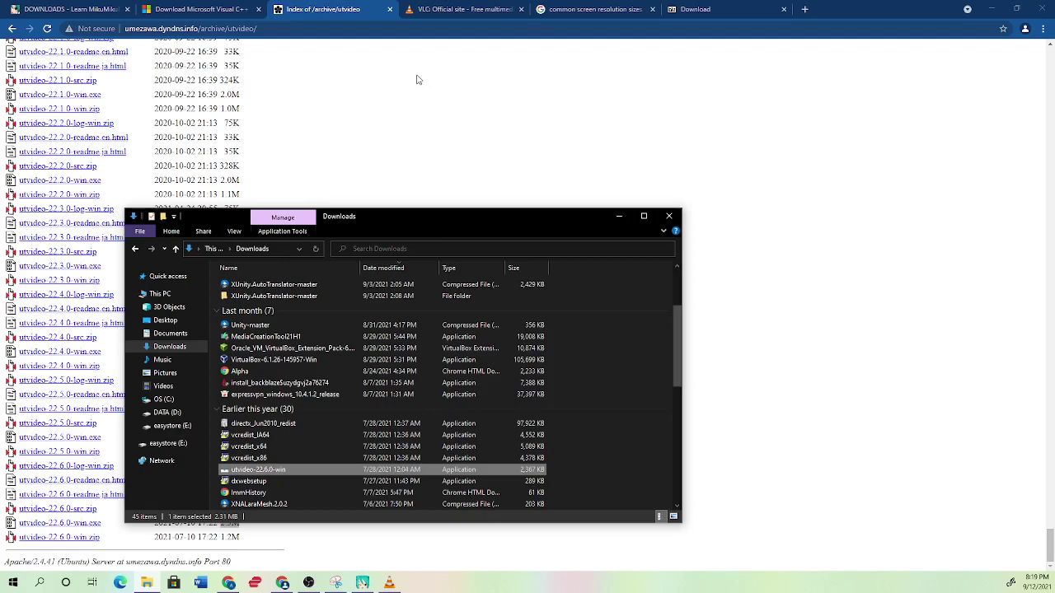
pyautogui.click(431, 12)
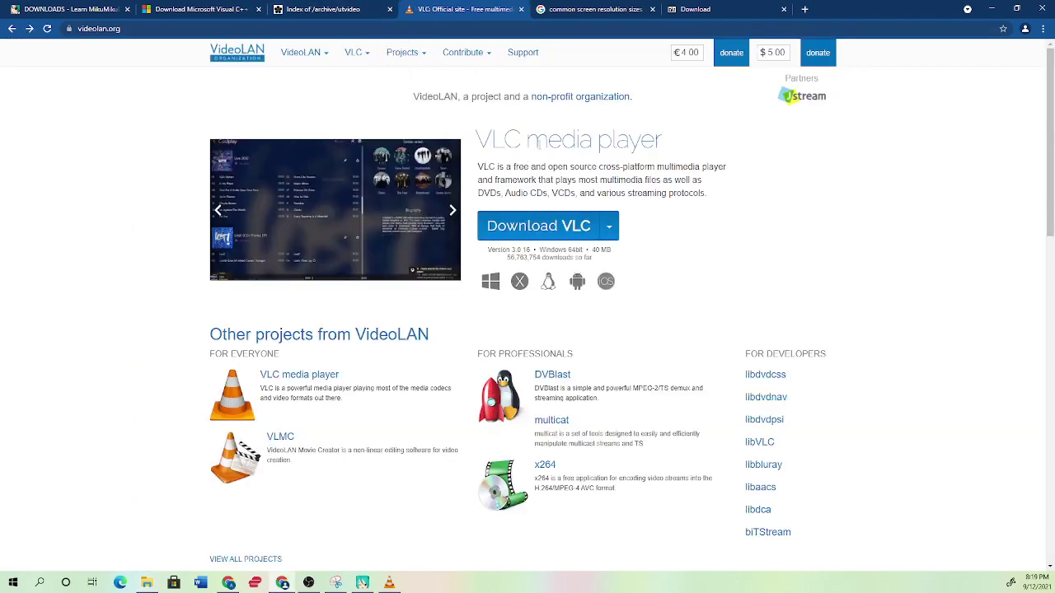
# Step: View VLC's download choices, then minimize Chrome and Explorer and close the empty VLC window
pyautogui.click(614, 226)
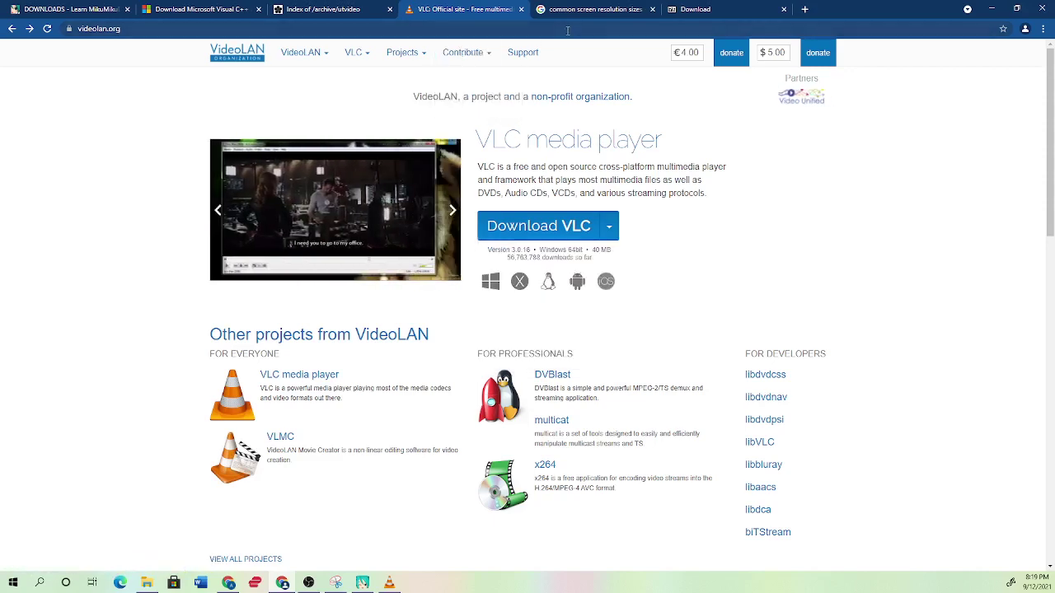
pyautogui.click(991, 9)
pyautogui.click(619, 216)
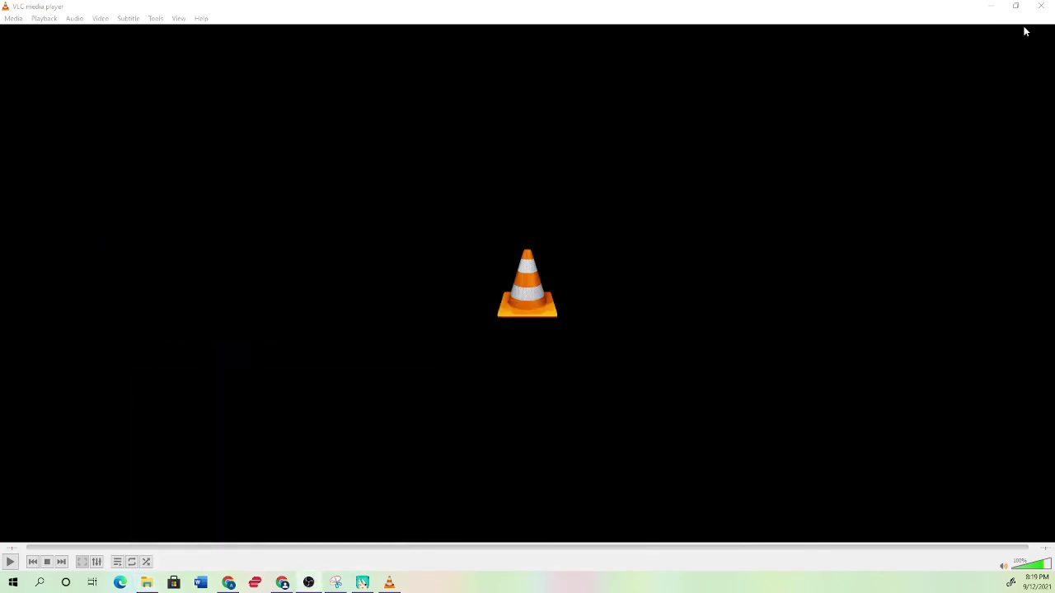
pyautogui.click(1041, 8)
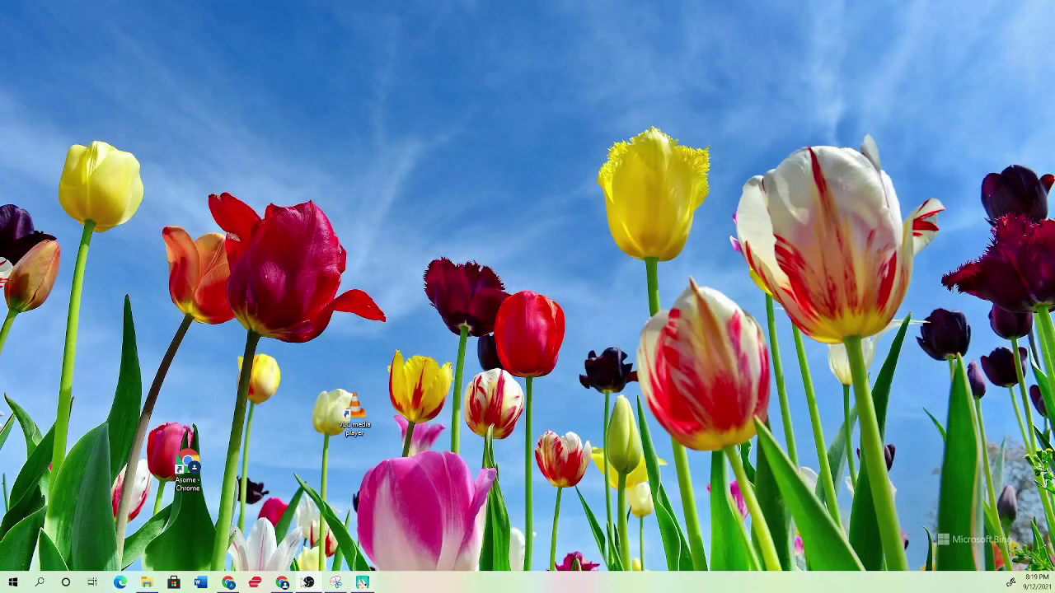
# Step: Open the MikuMikuDanceE_v932x64 folder from Downloads and launch MikuMikuDance
pyautogui.click(147, 582)
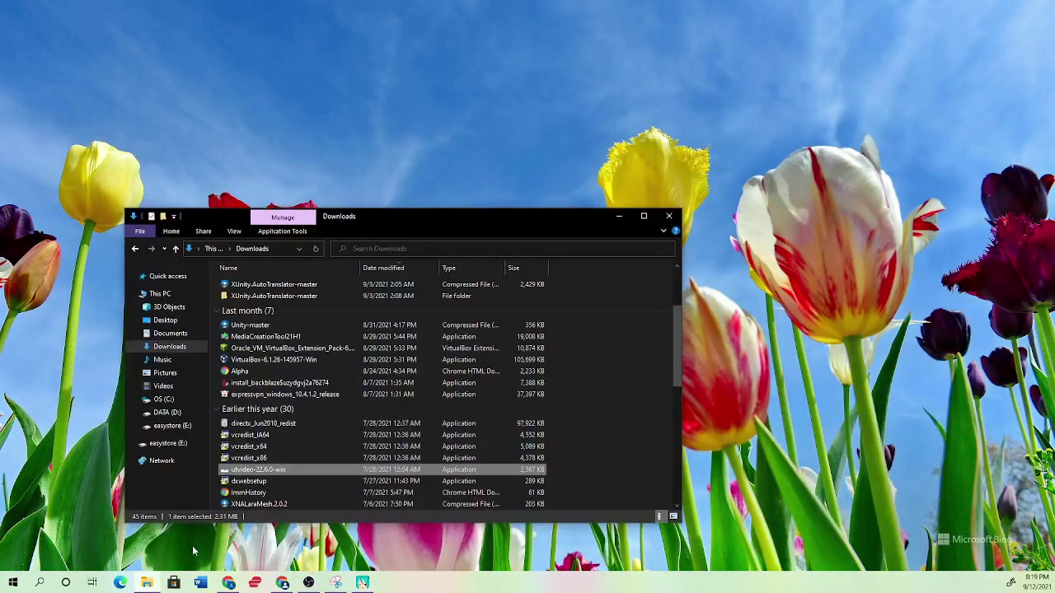
pyautogui.scroll(3, 321, 338)
pyautogui.doubleClick(306, 335)
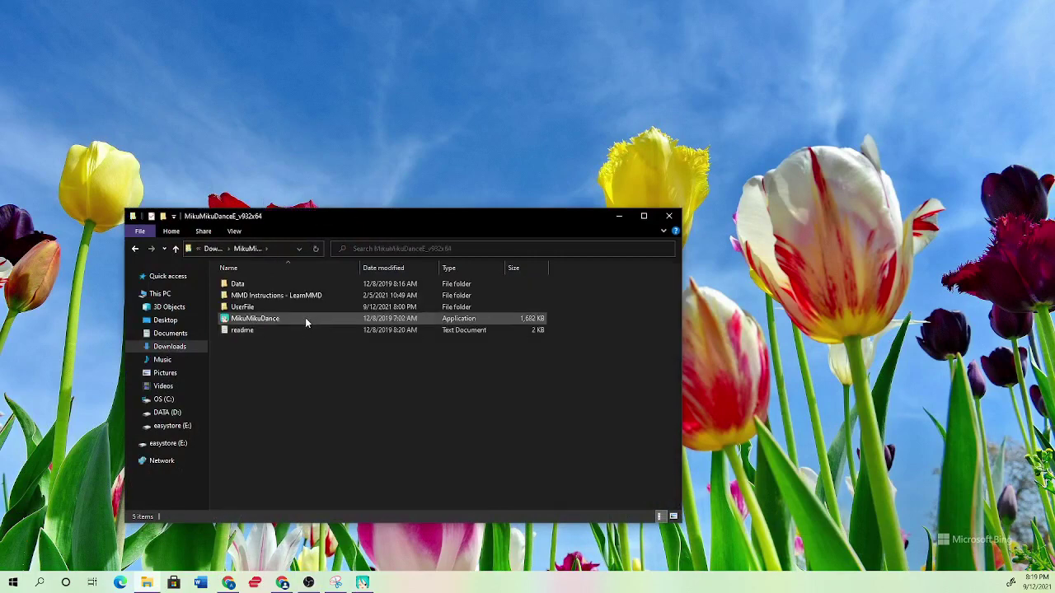
pyautogui.doubleClick(305, 320)
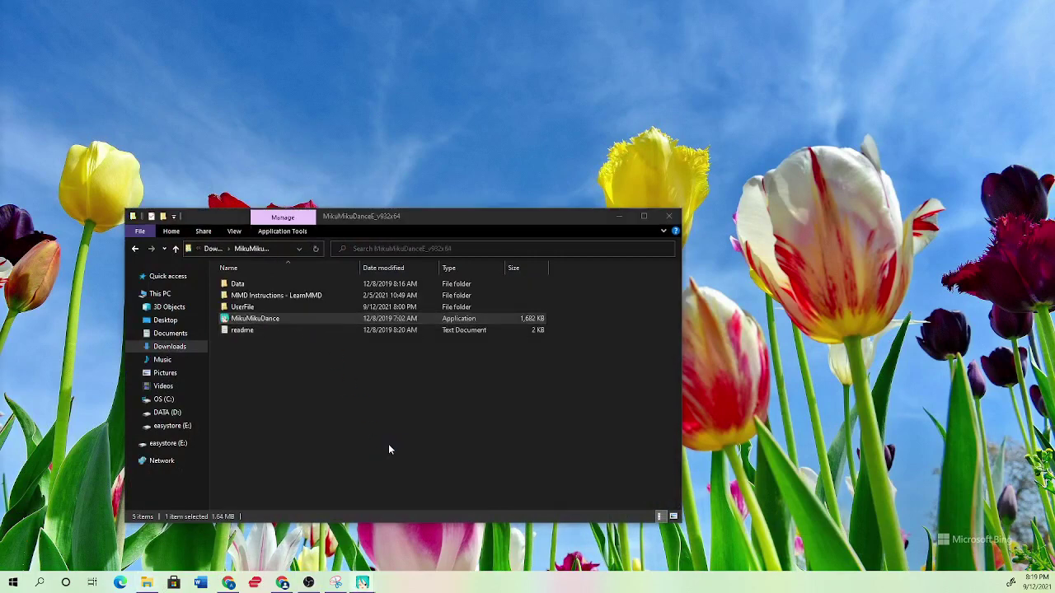
# Step: Bring MikuMikuDance to the front and play back the arm animation from the timeline start
pyautogui.moveTo(363, 581)
pyautogui.click(303, 536)
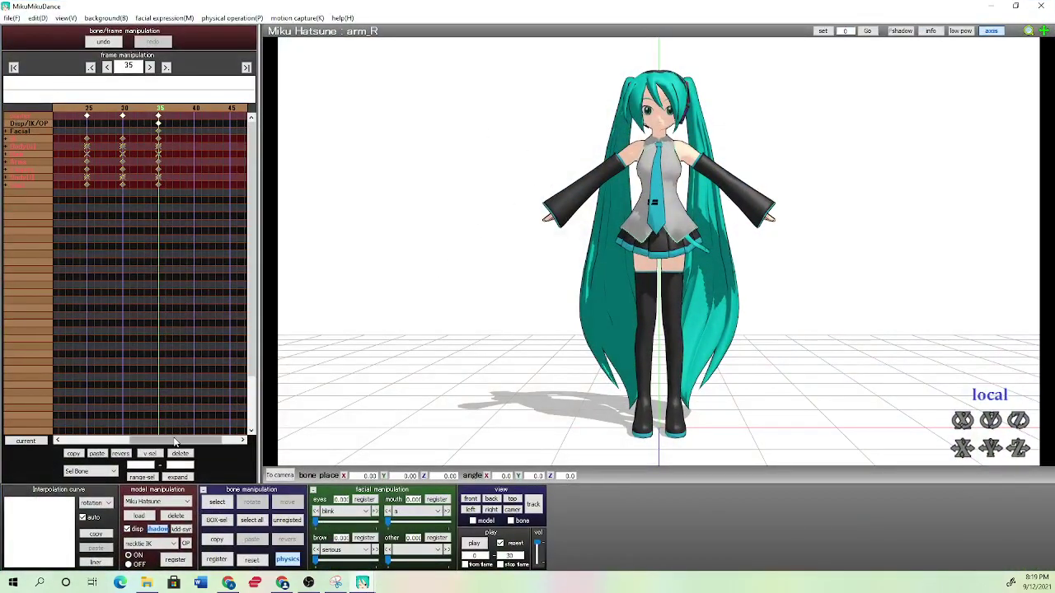
pyautogui.moveTo(177, 440); pyautogui.dragTo(116, 440)
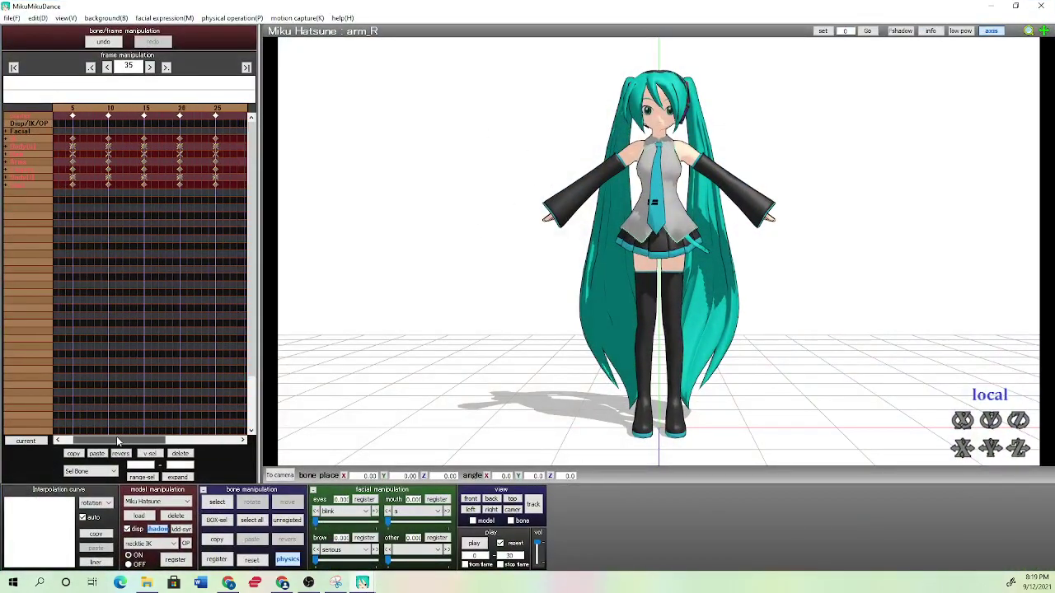
pyautogui.click(474, 544)
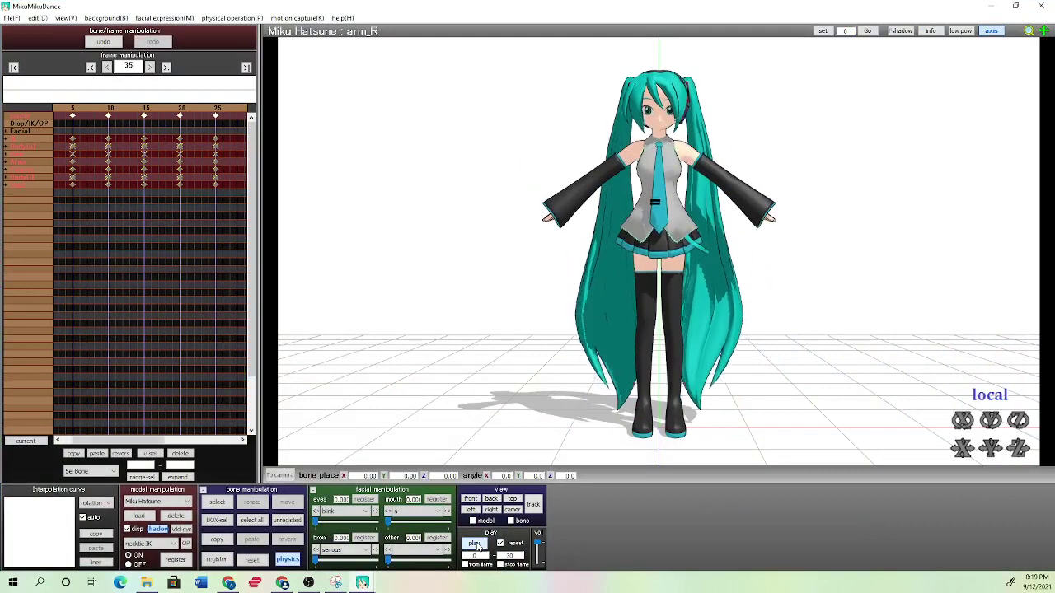
# Step: Open File > render to AVI file, then dismiss the AVI output dialog
pyautogui.click(12, 18)
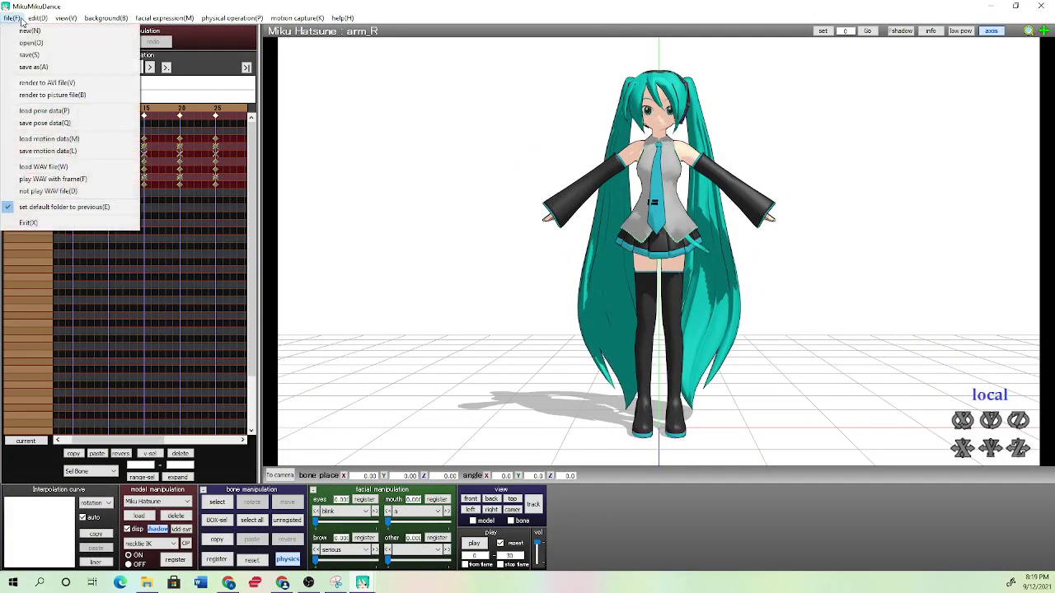
pyautogui.click(21, 19)
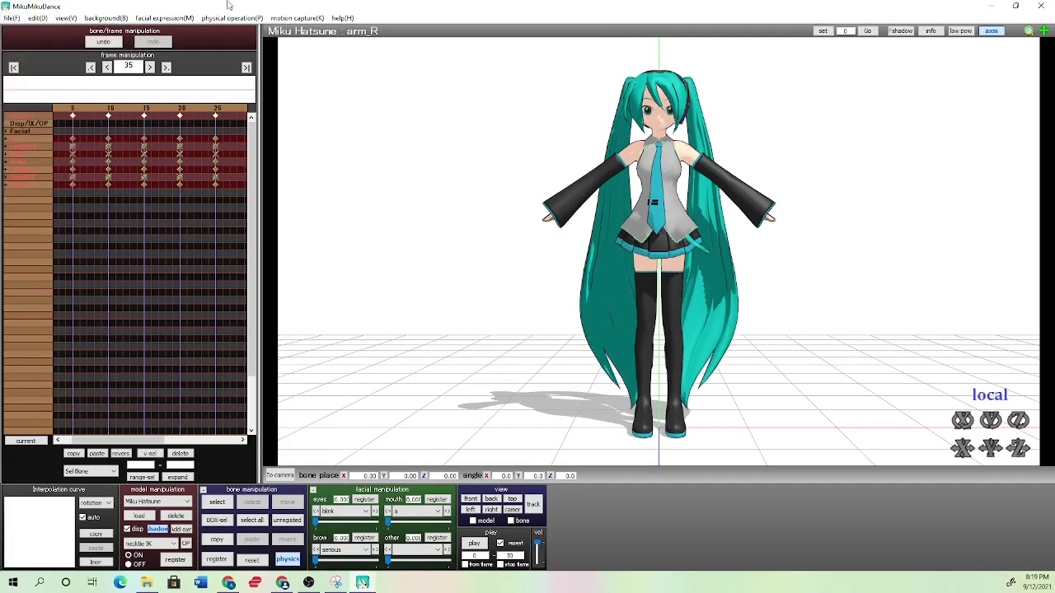
pyautogui.click(22, 18)
pyautogui.click(55, 82)
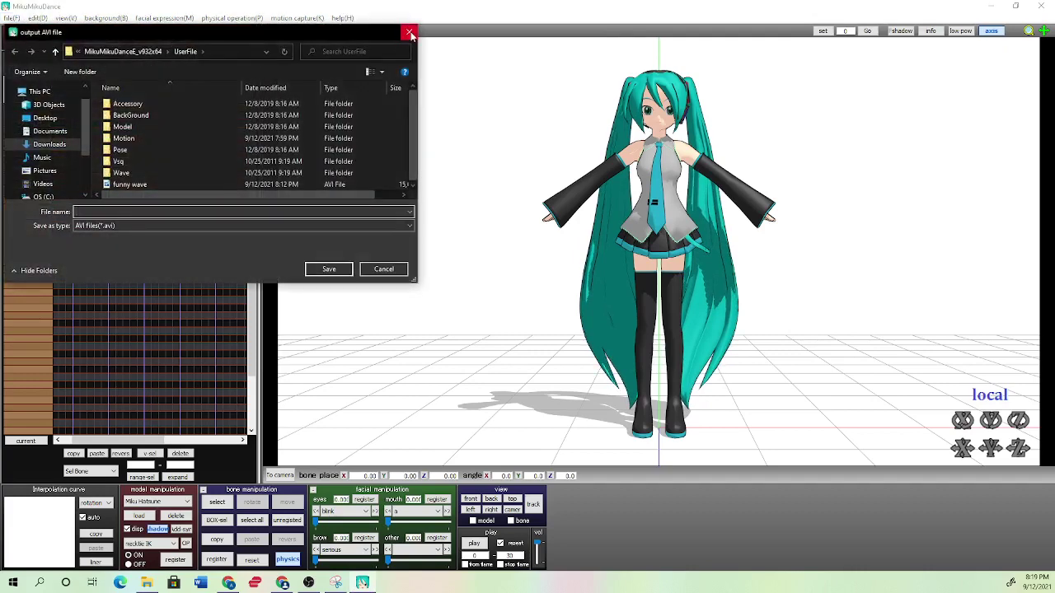
pyautogui.click(411, 34)
# Step: Keep the View > screen size at 1920 × 1080 after checking Google's common resolution results
pyautogui.click(65, 18)
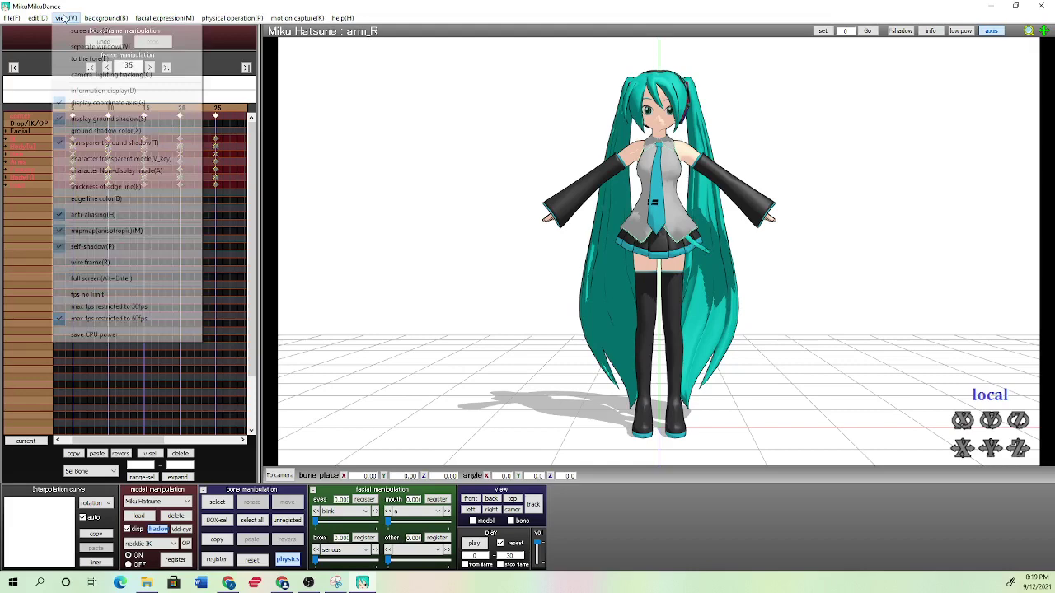
pyautogui.click(77, 31)
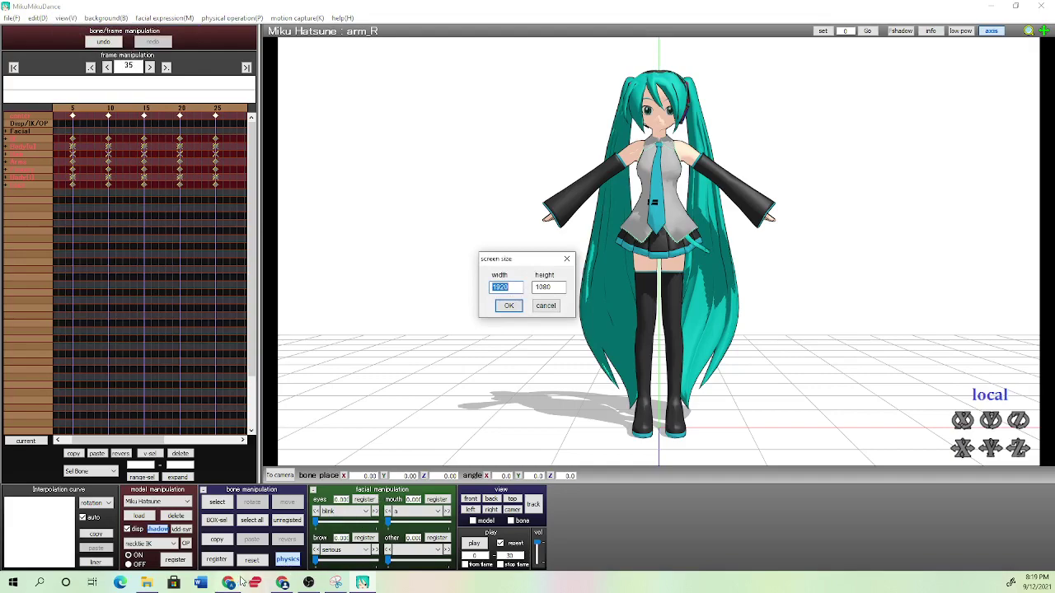
pyautogui.click(299, 515)
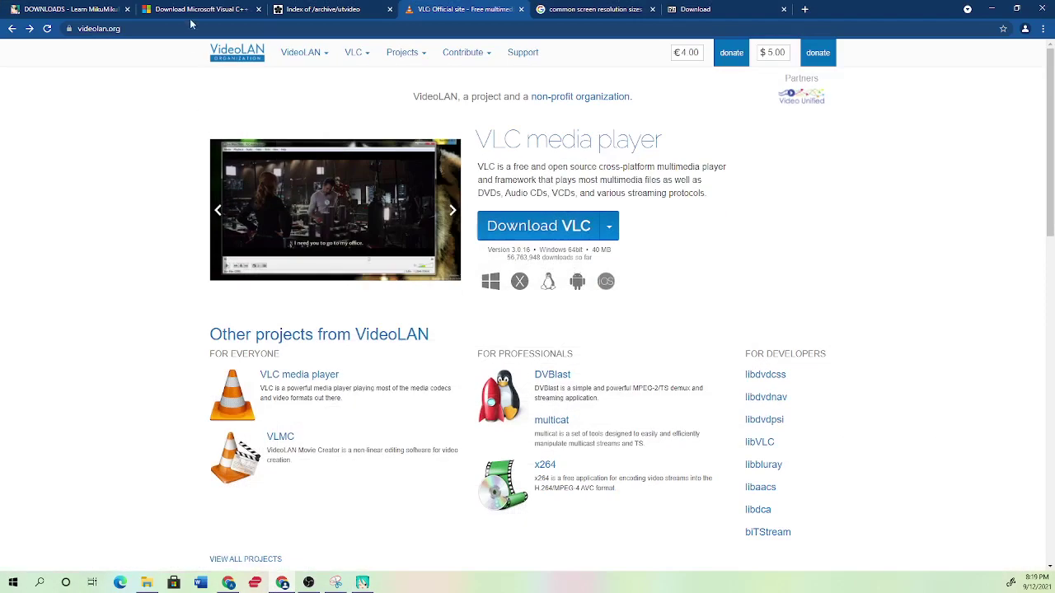
pyautogui.click(581, 12)
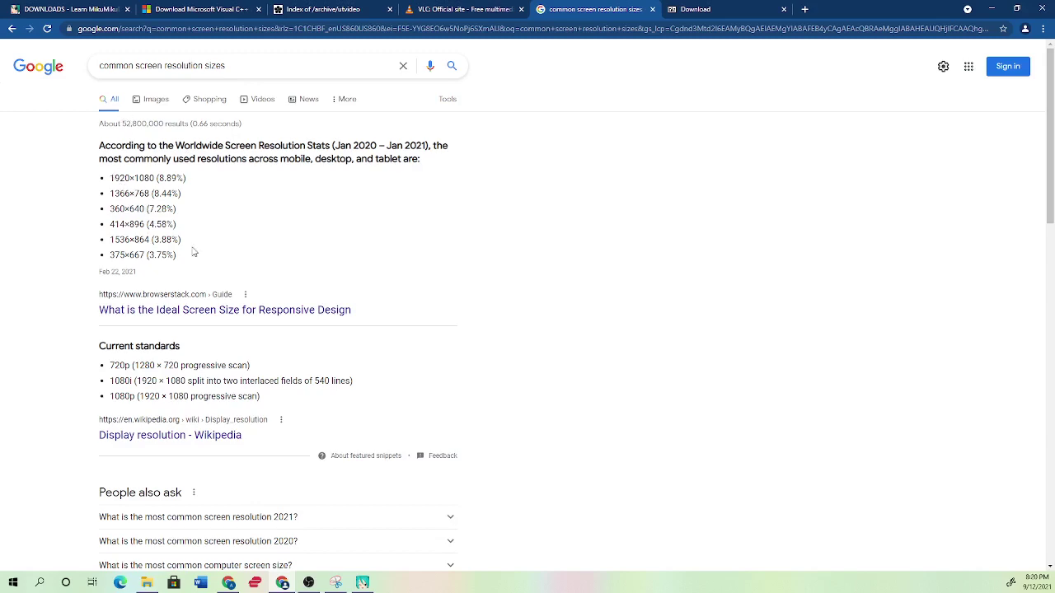
pyautogui.click(992, 9)
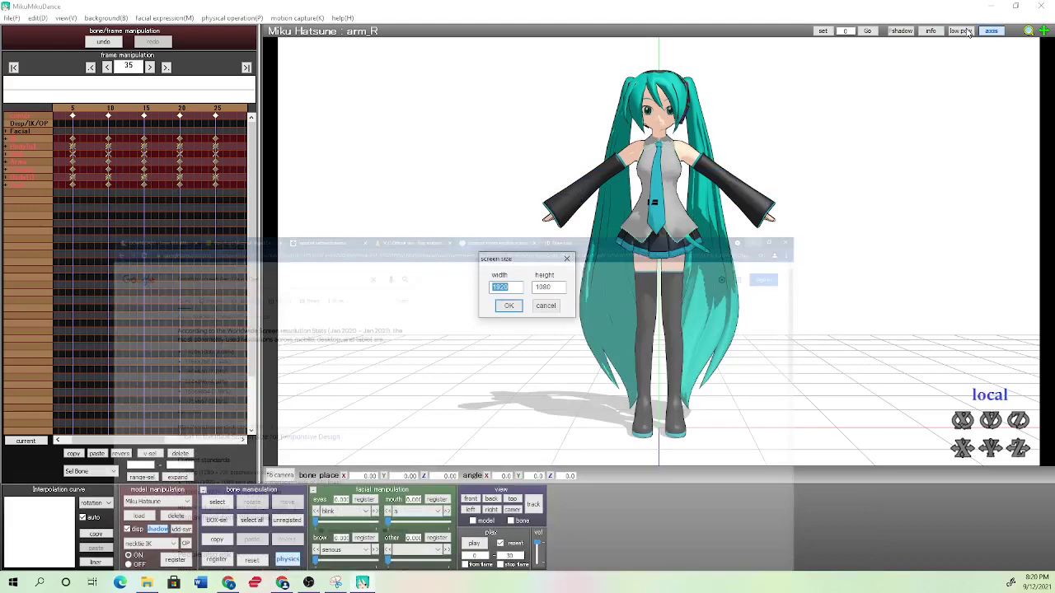
pyautogui.click(509, 303)
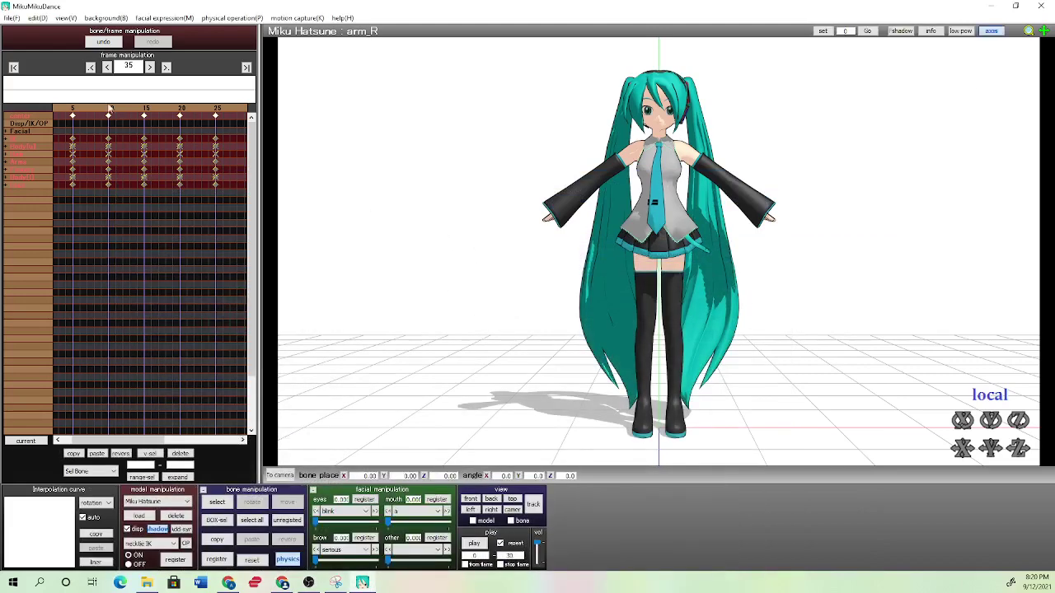
pyautogui.click(11, 17)
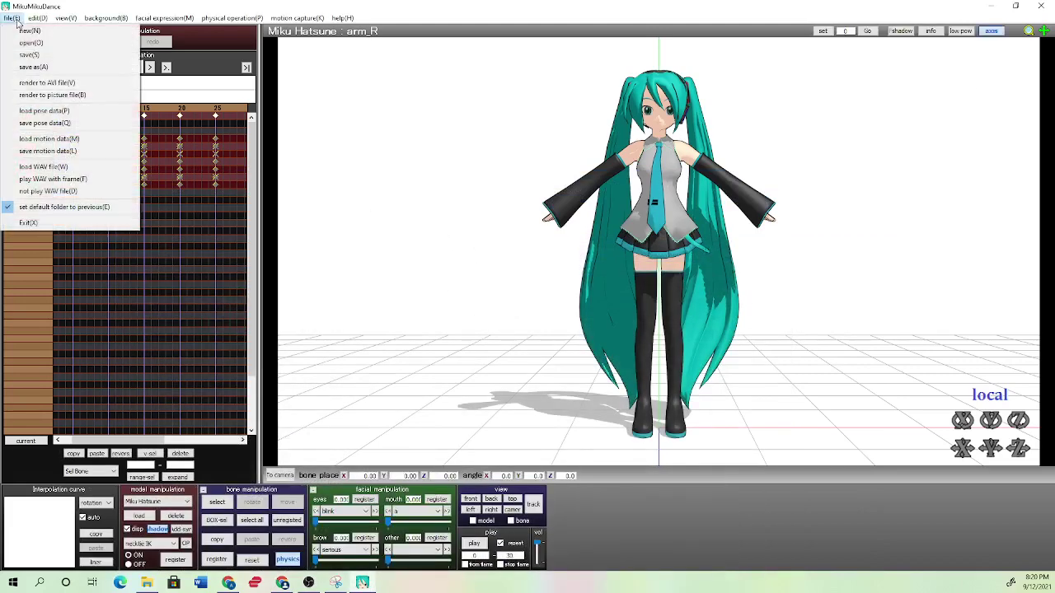
# Step: Render to funny wave.avi, replacing the old file, with the UtVideo YUV420 BT.601 DMO compressor
pyautogui.click(47, 83)
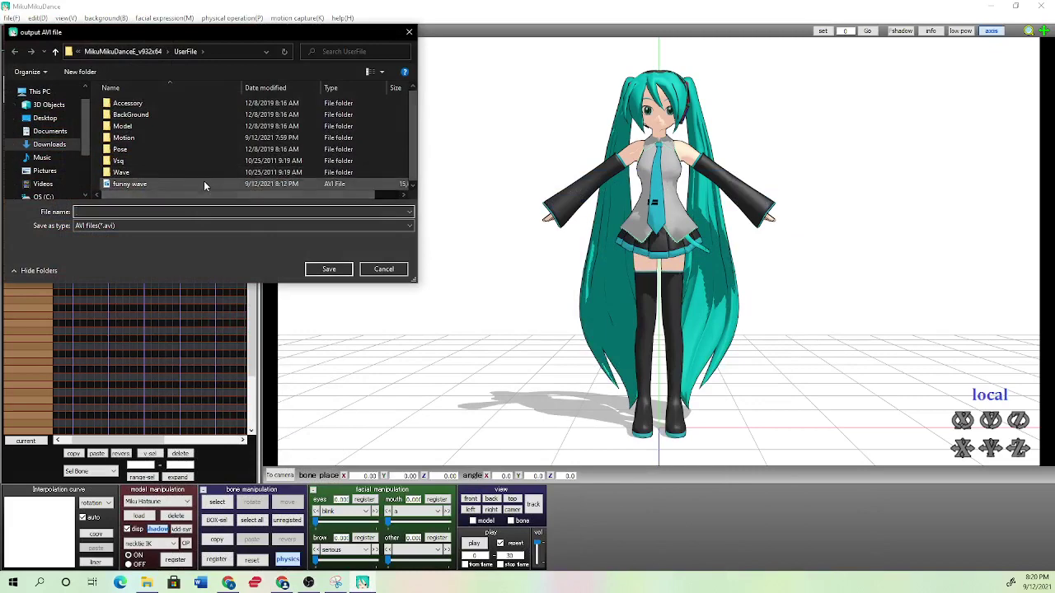
pyautogui.write('funn')
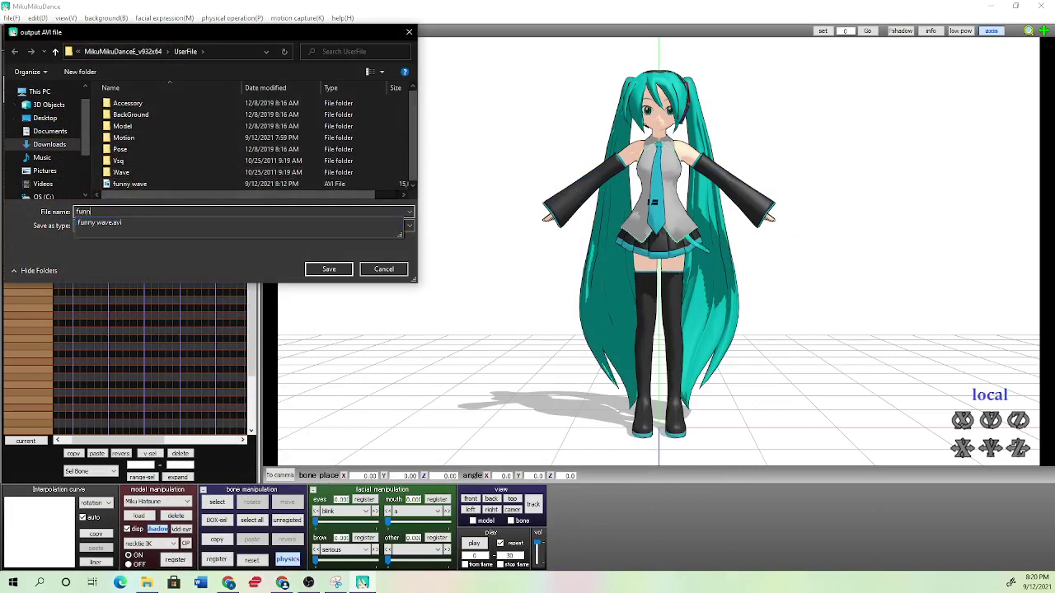
pyautogui.write('y wave')
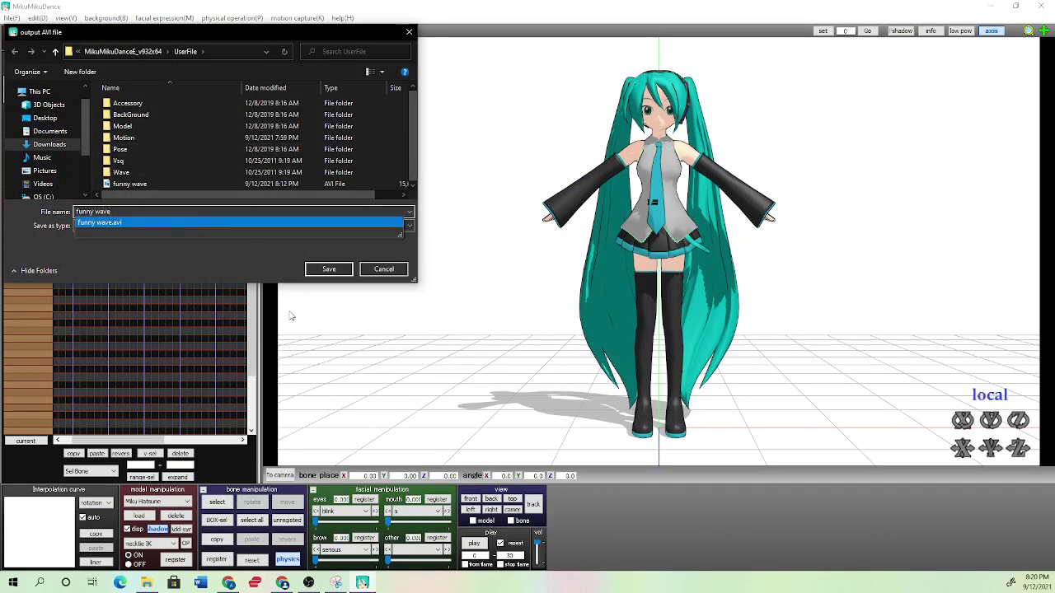
pyautogui.click(340, 268)
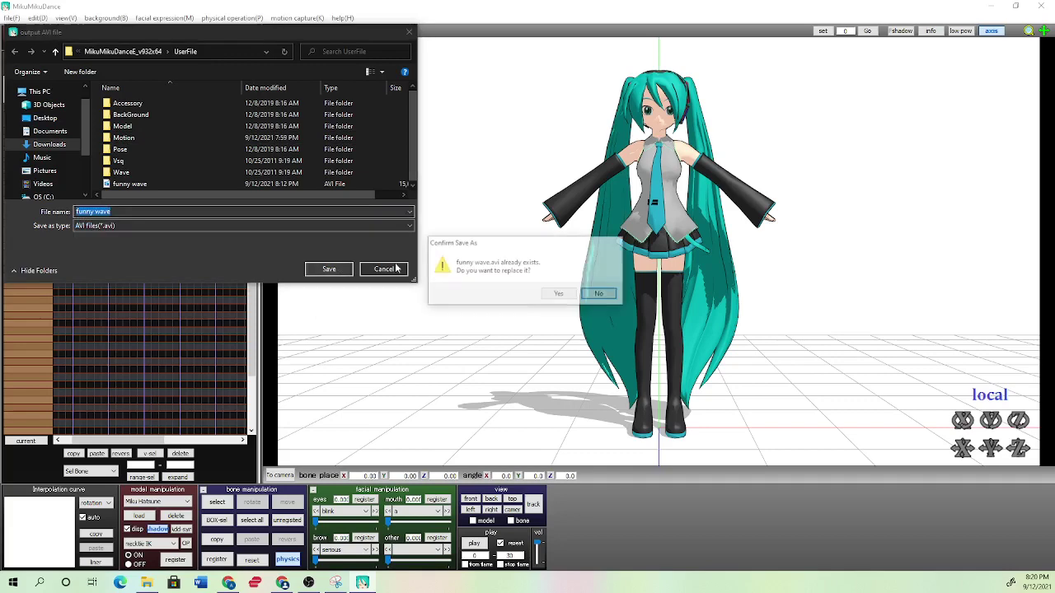
pyautogui.click(559, 295)
pyautogui.click(528, 321)
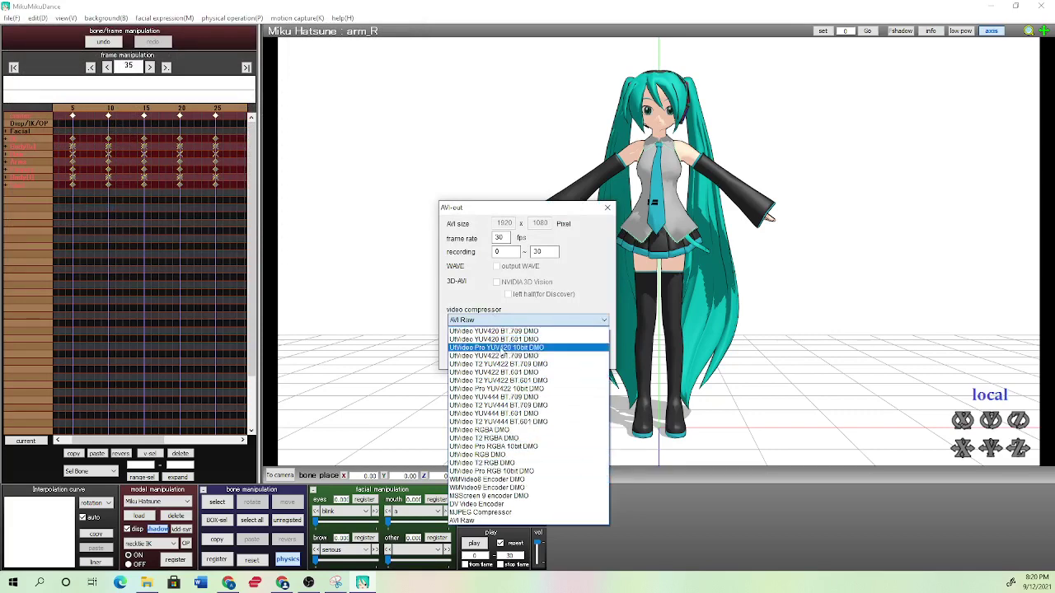
pyautogui.click(499, 340)
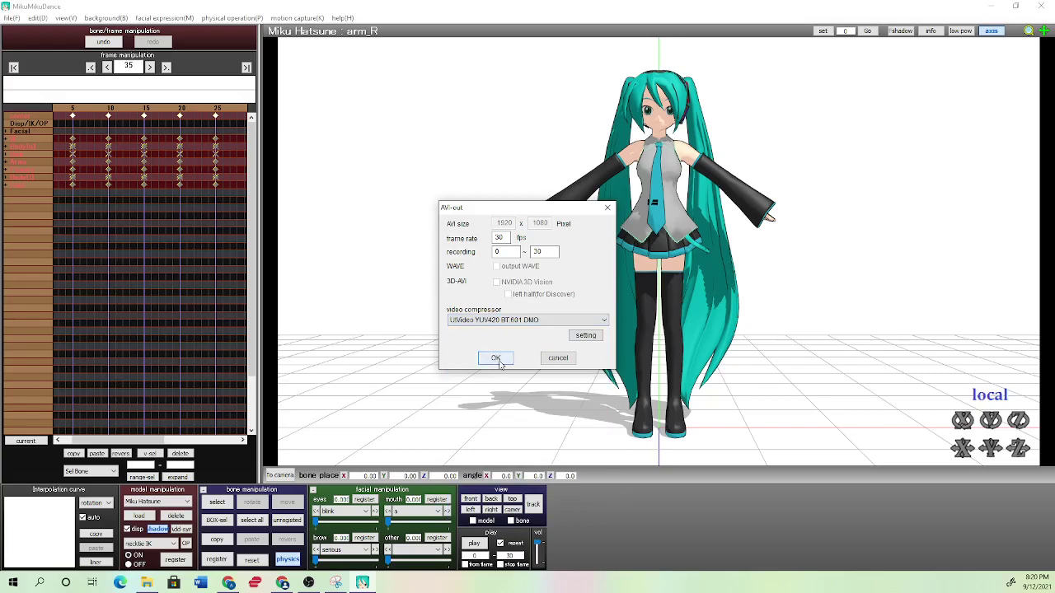
pyautogui.click(498, 359)
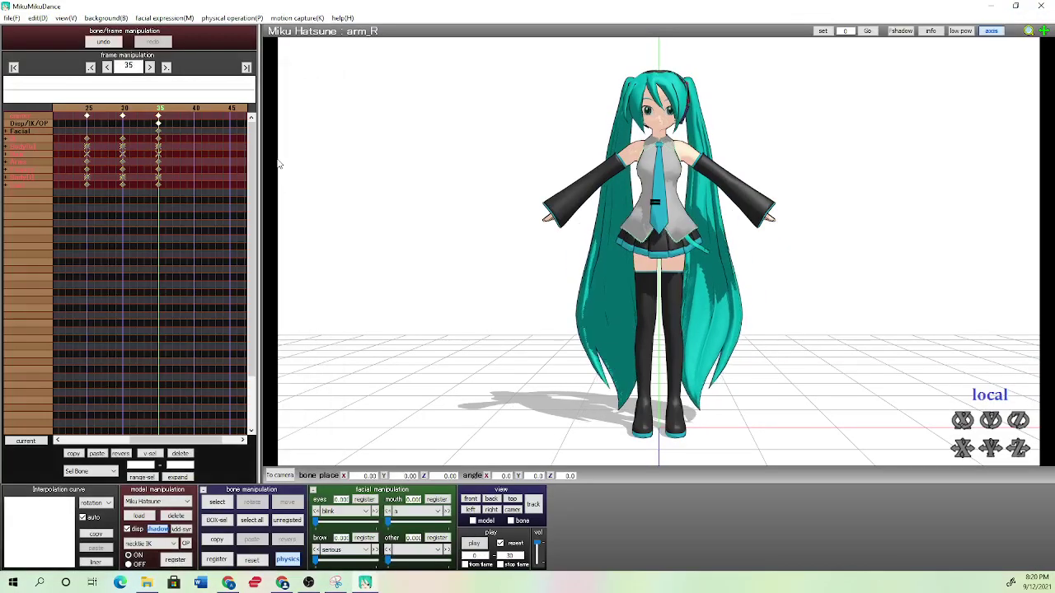
# Step: Minimize MikuMikuDance and its folder, then open and play funny wave.avi in VLC via Media > Open File
pyautogui.click(993, 8)
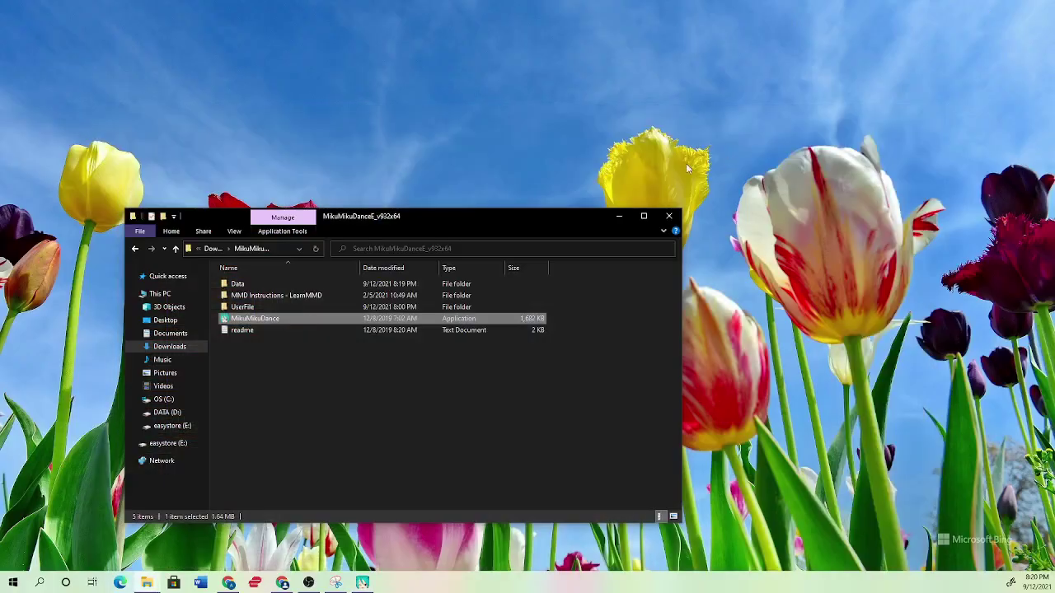
pyautogui.click(616, 216)
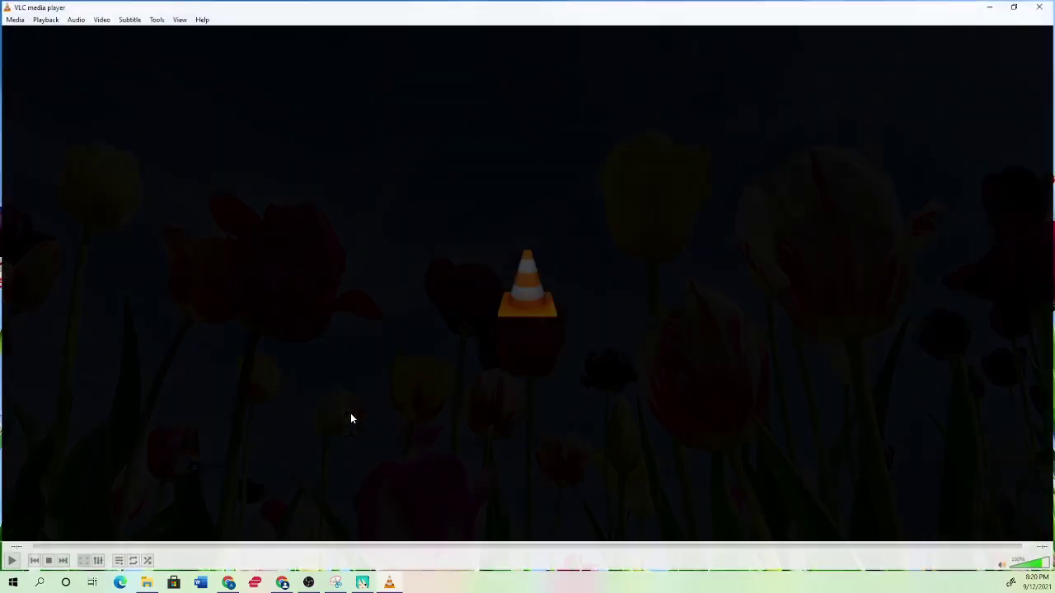
pyautogui.click(14, 19)
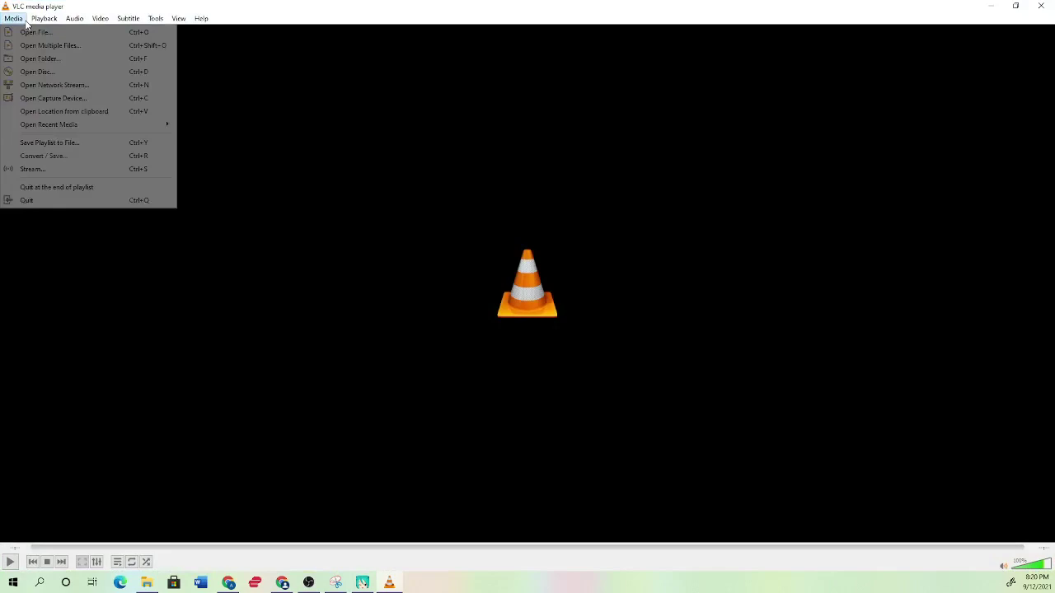
pyautogui.click(30, 33)
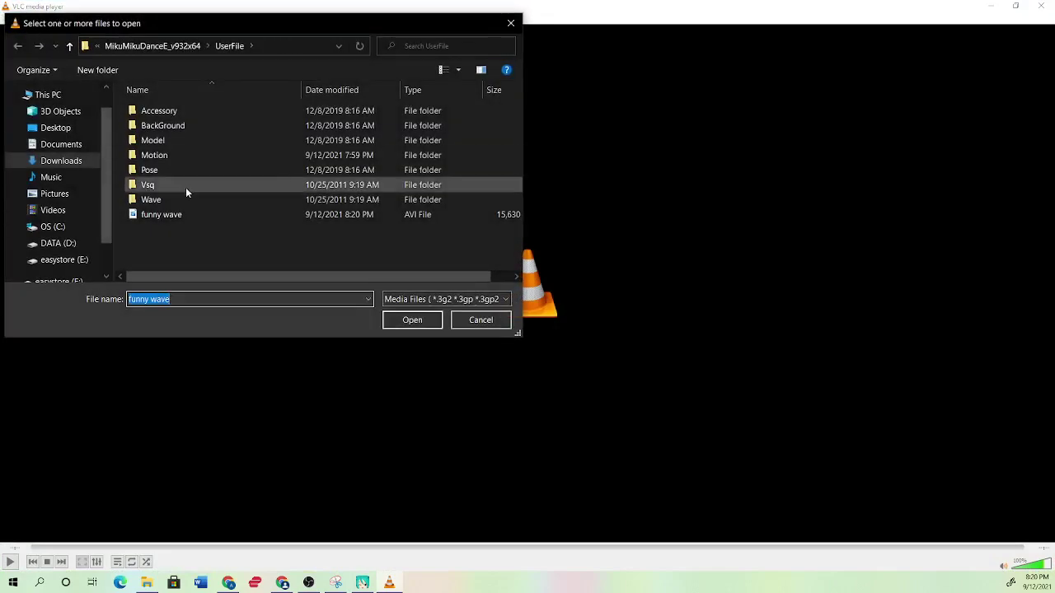
pyautogui.click(431, 324)
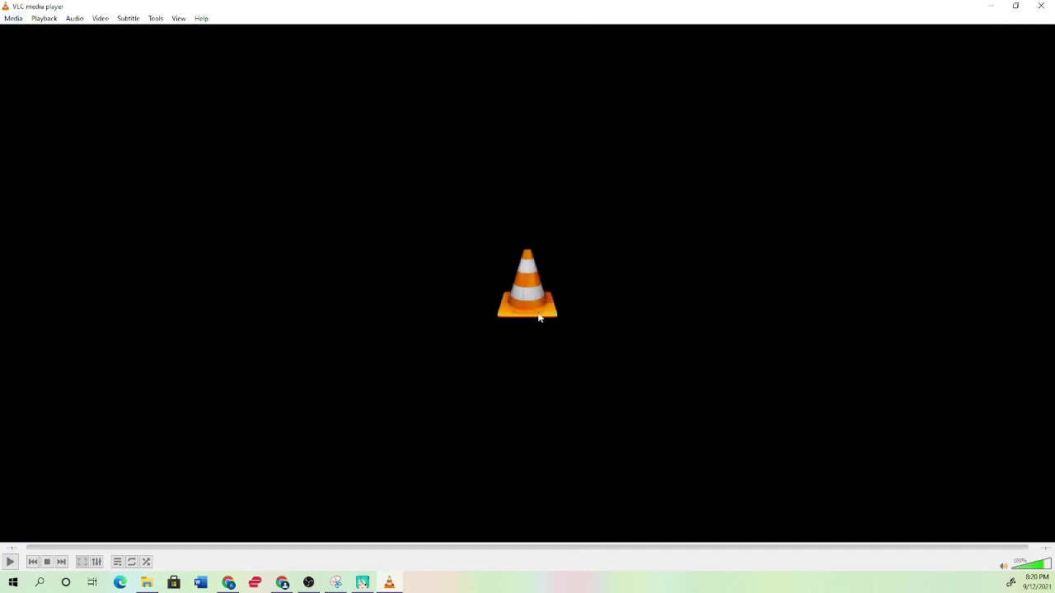
pyautogui.click(19, 20)
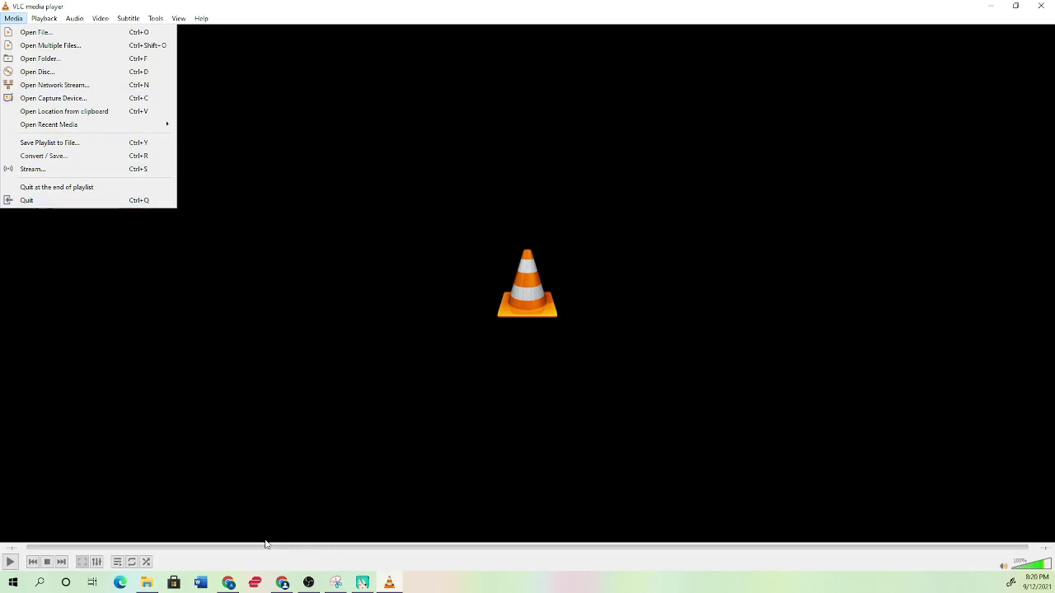
# Step: In CloudConvert in Chrome, set the converter to convert AVI to MP4
pyautogui.moveTo(232, 583)
pyautogui.click(240, 545)
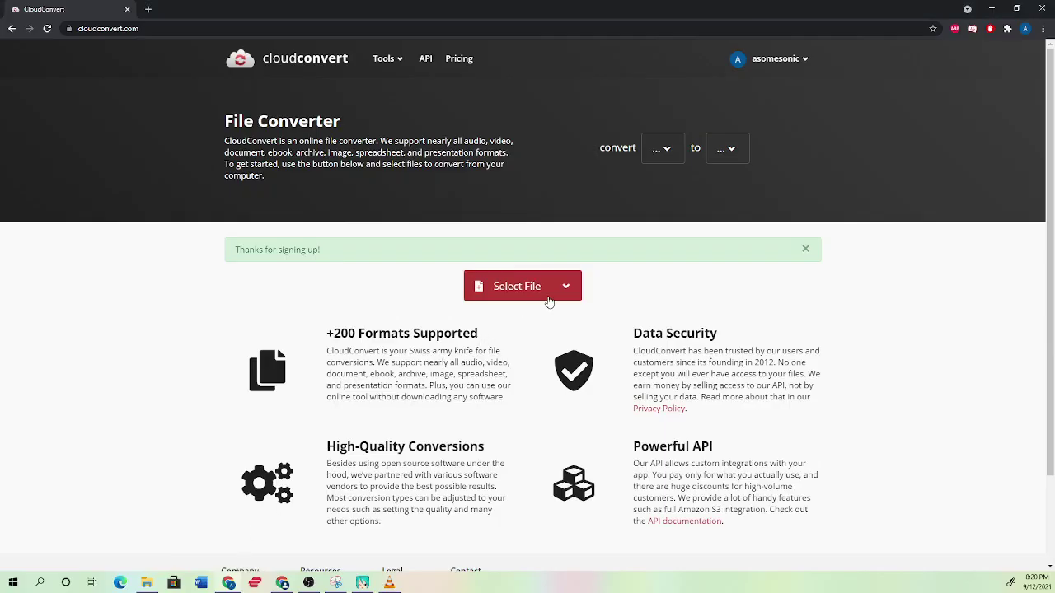
pyautogui.click(673, 152)
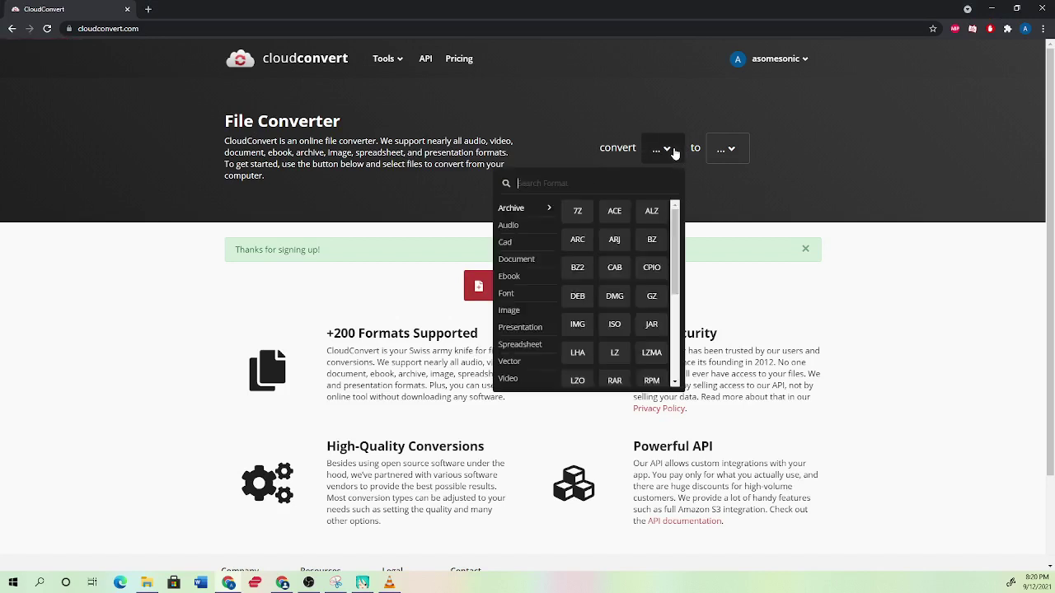
pyautogui.moveTo(673, 237)
pyautogui.mouseDown()
pyautogui.moveTo(672, 337)
pyautogui.moveTo(672, 218)
pyautogui.mouseUp()
pyautogui.write('avi')
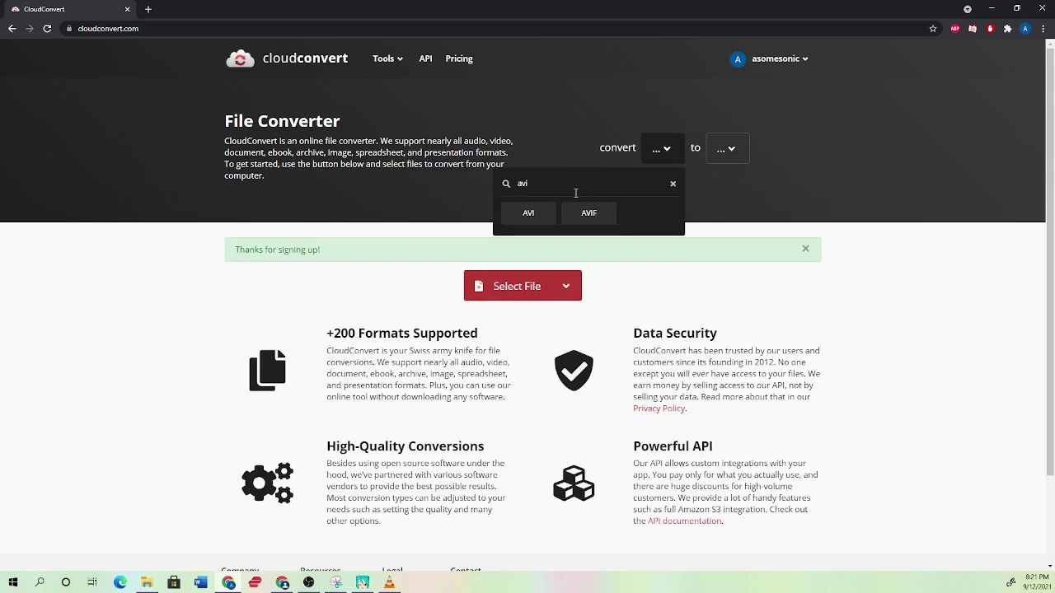
pyautogui.click(529, 211)
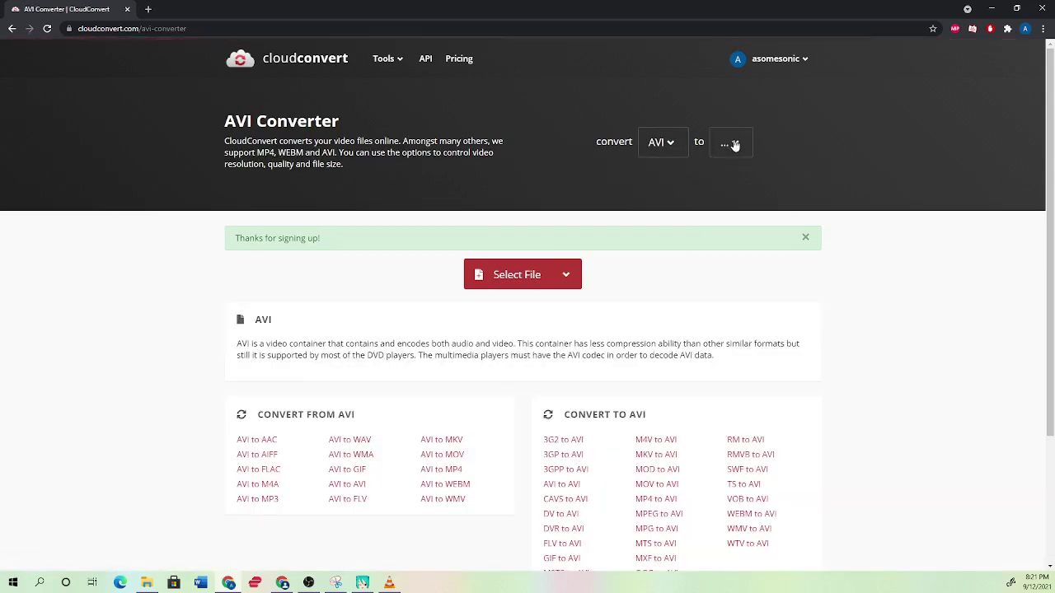
pyautogui.click(733, 144)
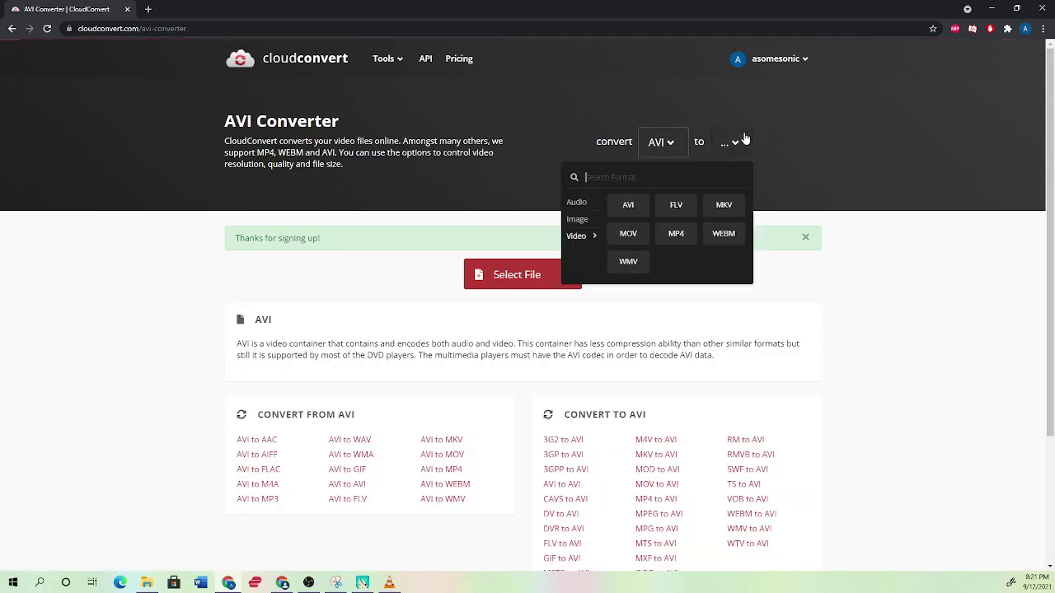
pyautogui.click(676, 234)
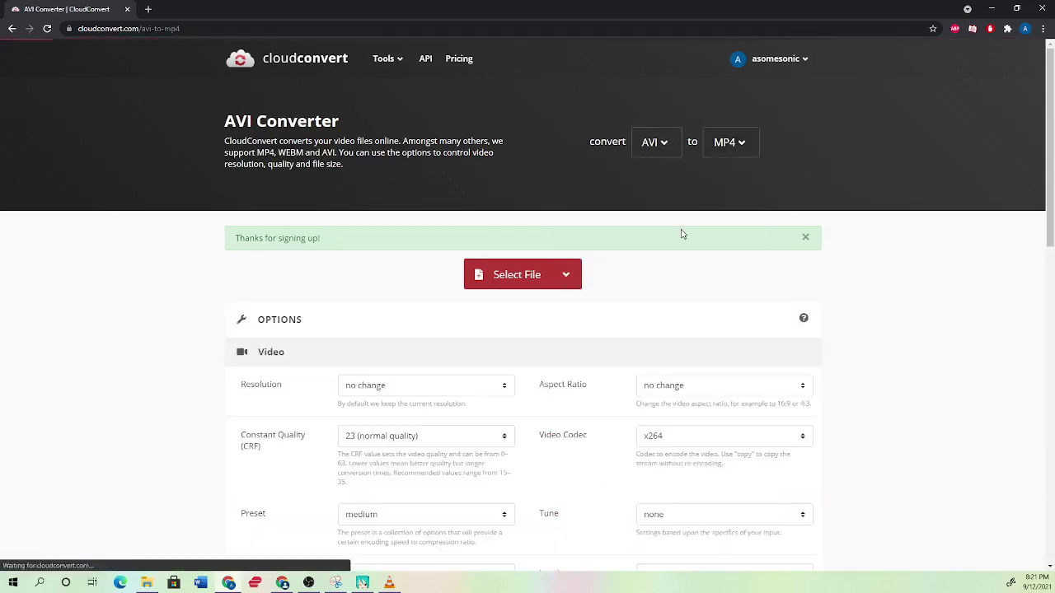
# Step: Upload funny wave.avi from the computer into the converter
pyautogui.click(564, 277)
pyautogui.click(501, 306)
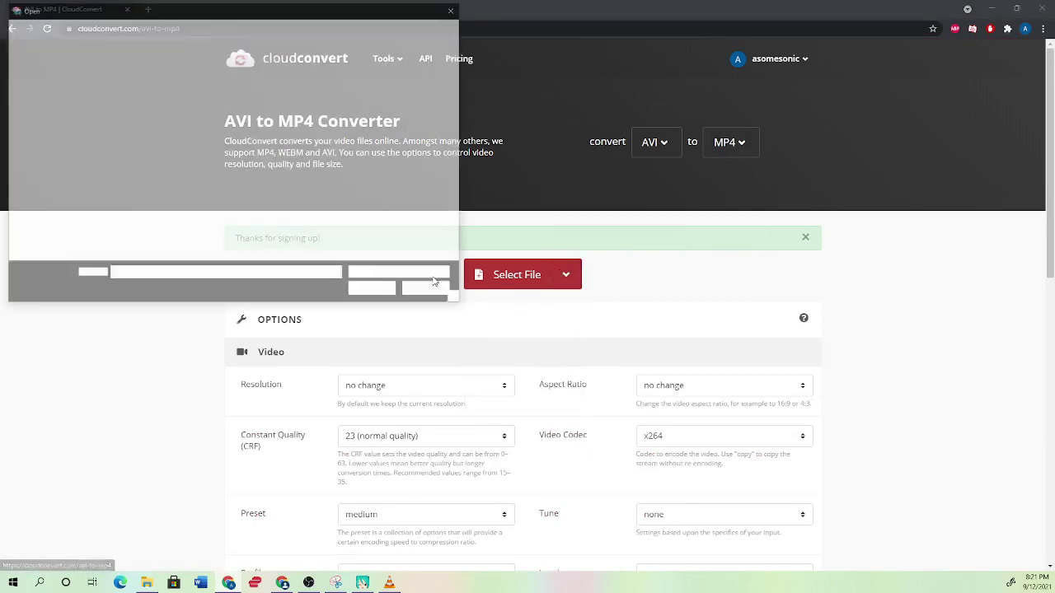
pyautogui.click(128, 160)
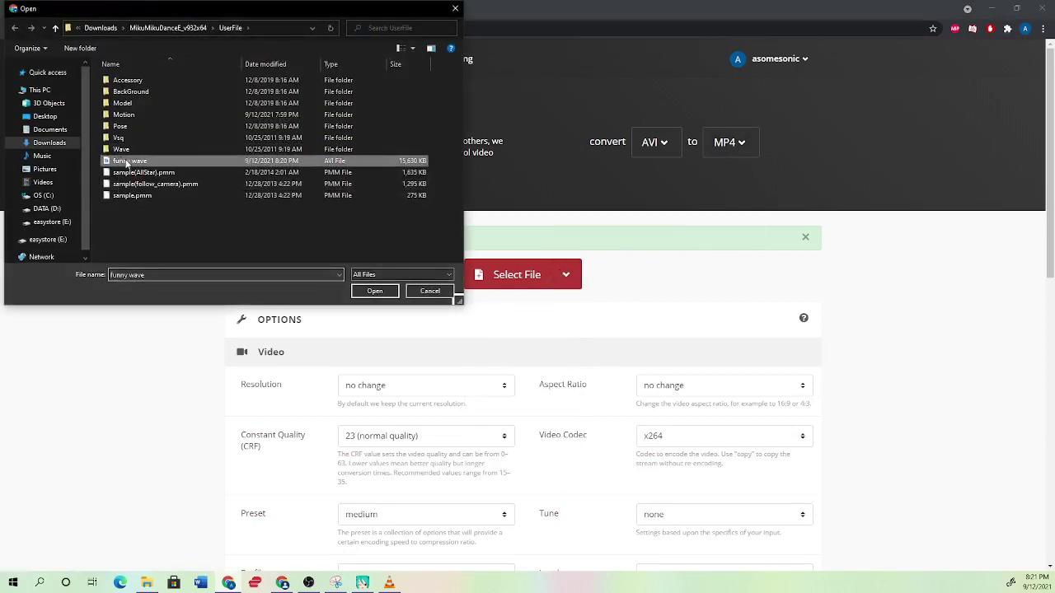
pyautogui.click(374, 291)
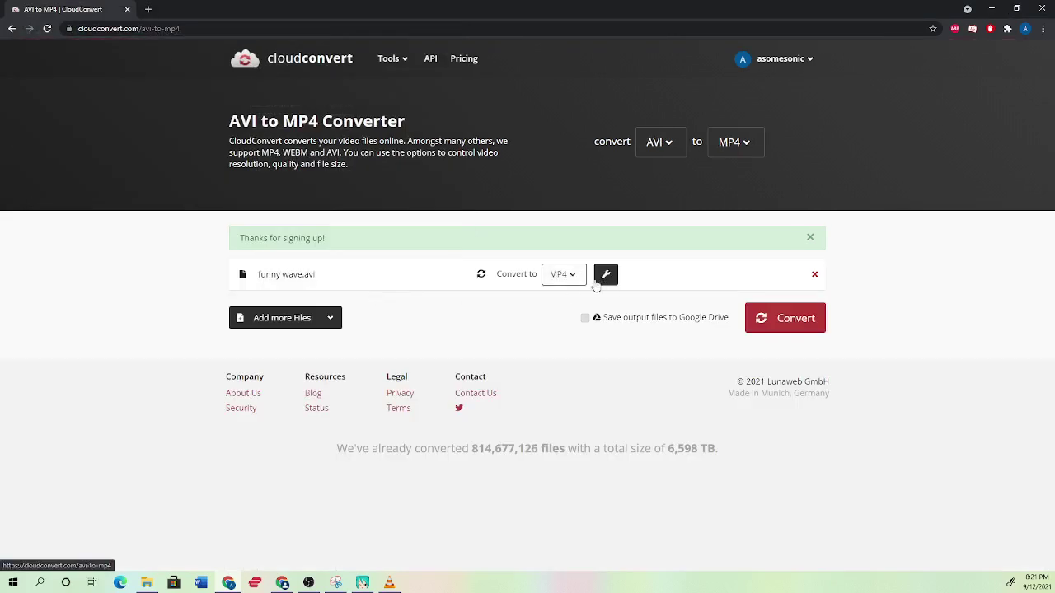
# Step: Convert funny wave.avi to MP4, then open and play the funny wave.mp4 preview
pyautogui.click(787, 327)
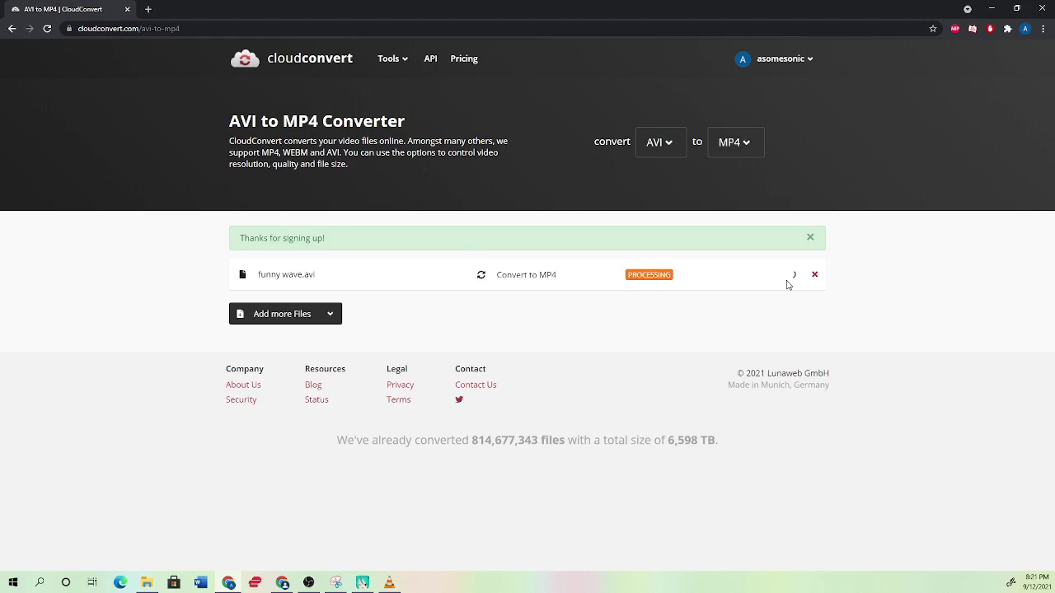
pyautogui.click(787, 284)
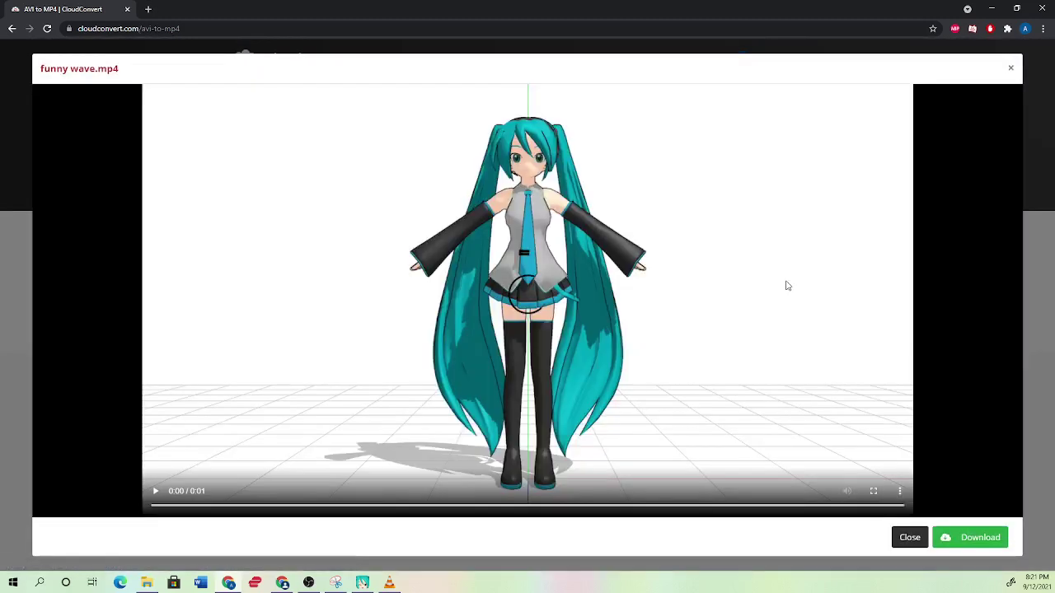
pyautogui.click(156, 492)
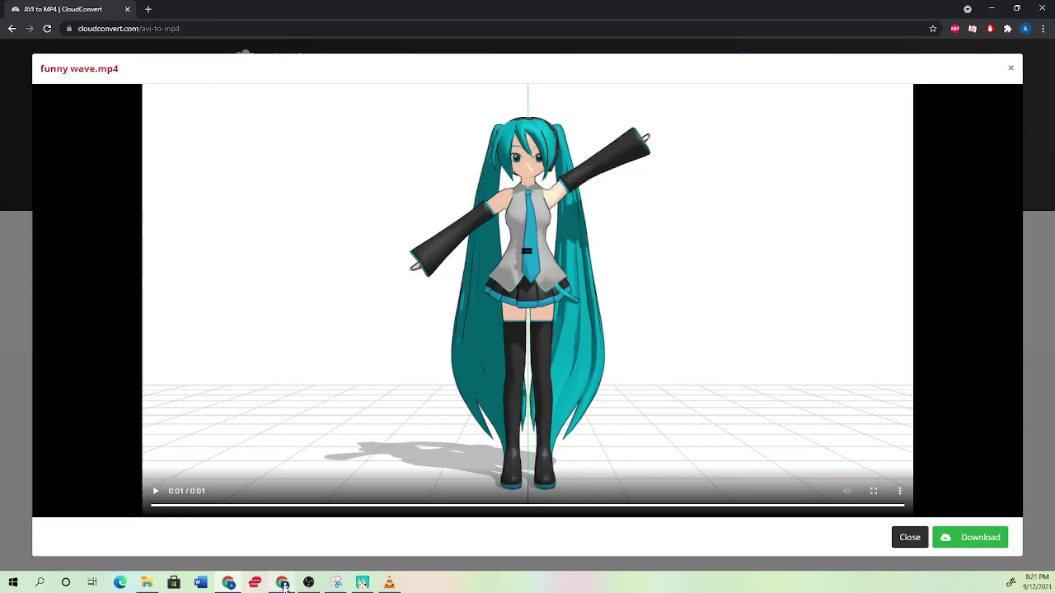
# Step: Return to the LearnMMD DOWNLOADS tab and scroll down to the troubleshooting note and MMD 7.39 download
pyautogui.moveTo(283, 583)
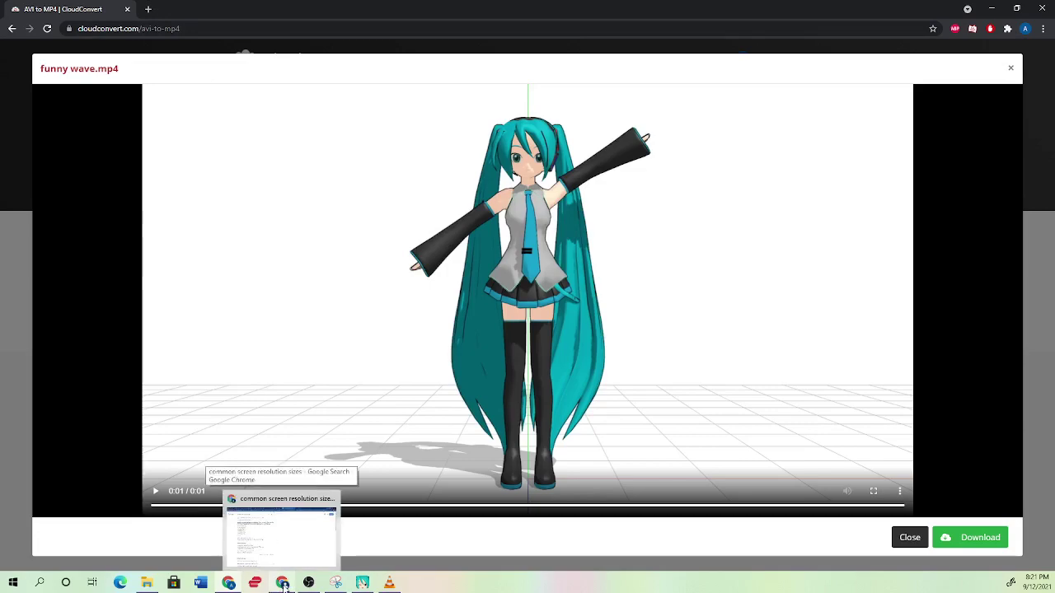
pyautogui.click(283, 583)
pyautogui.click(87, 19)
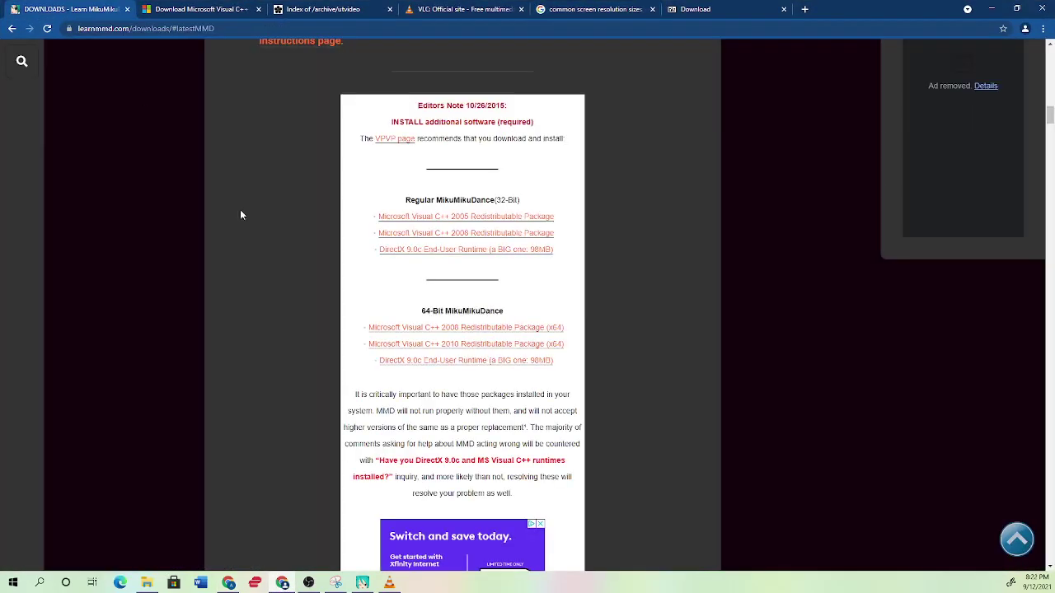
pyautogui.scroll(-8, 412, 308)
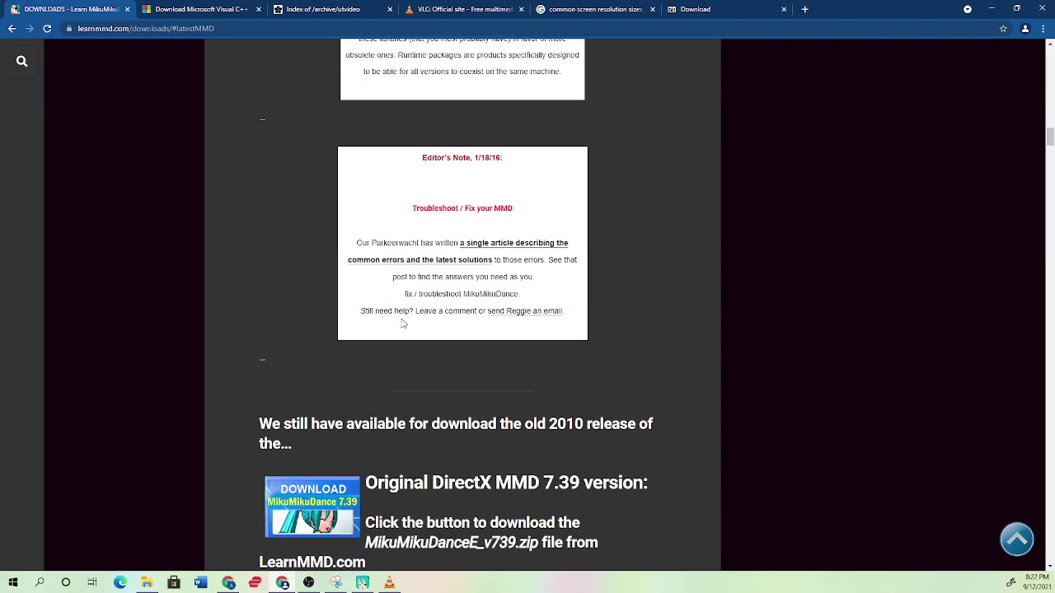